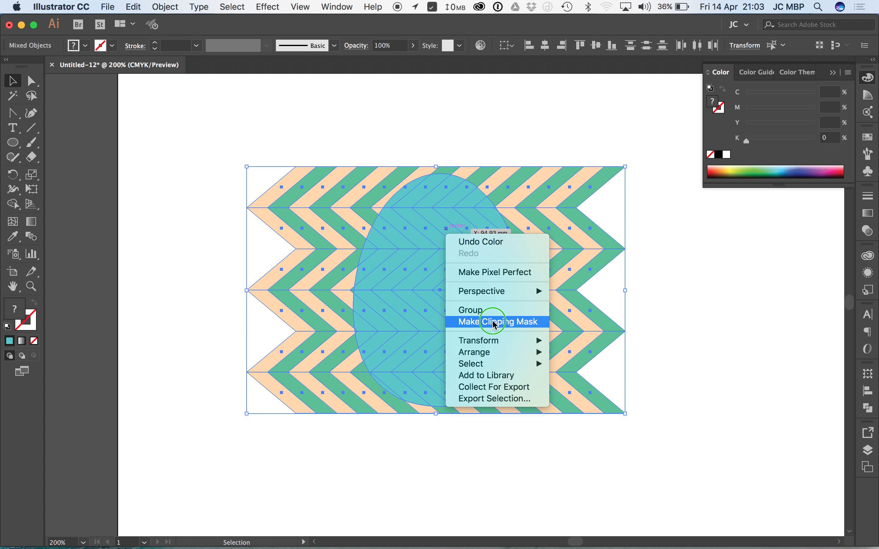
# Clip the green and peach chevron pattern to the egg shape with a clipping mask.
pyautogui.click(495, 327)
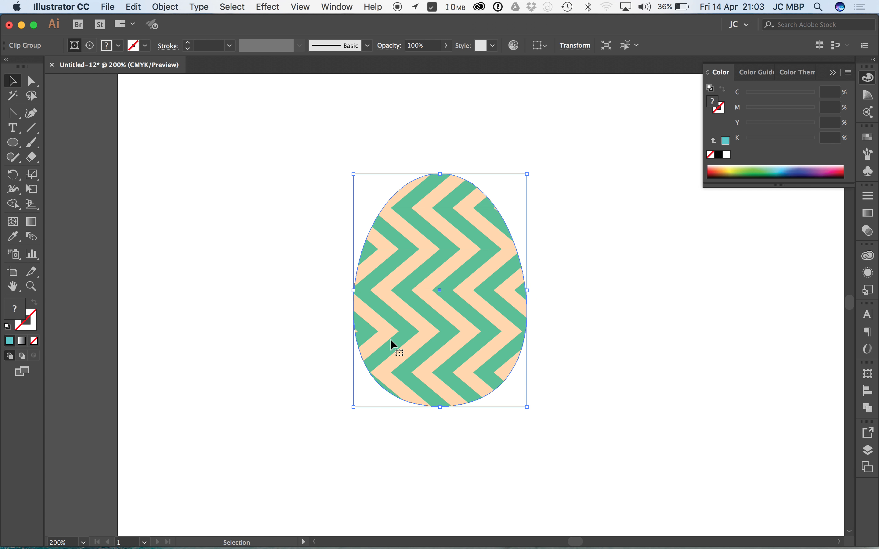
pyautogui.click(590, 312)
# Place the image Esperance-WA.jpg into the document.
pyautogui.press('shift+super+p')
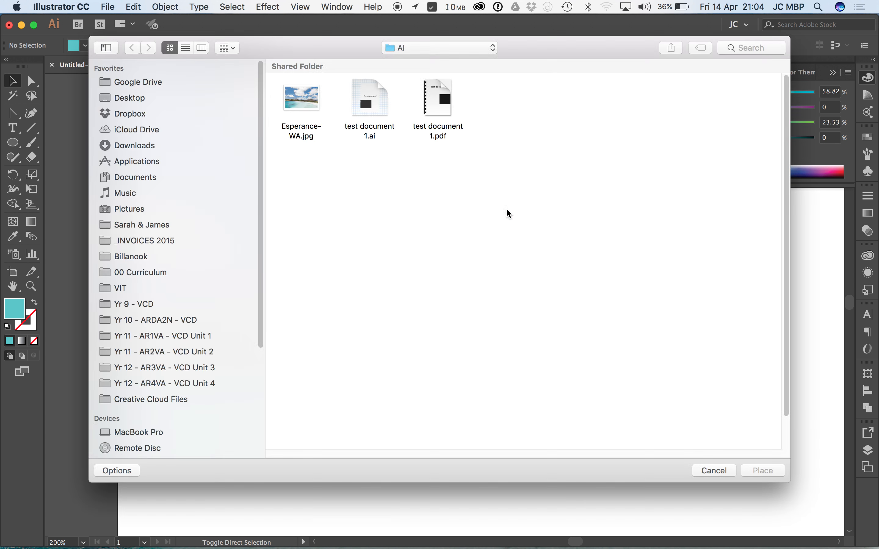
pyautogui.doubleClick(307, 105)
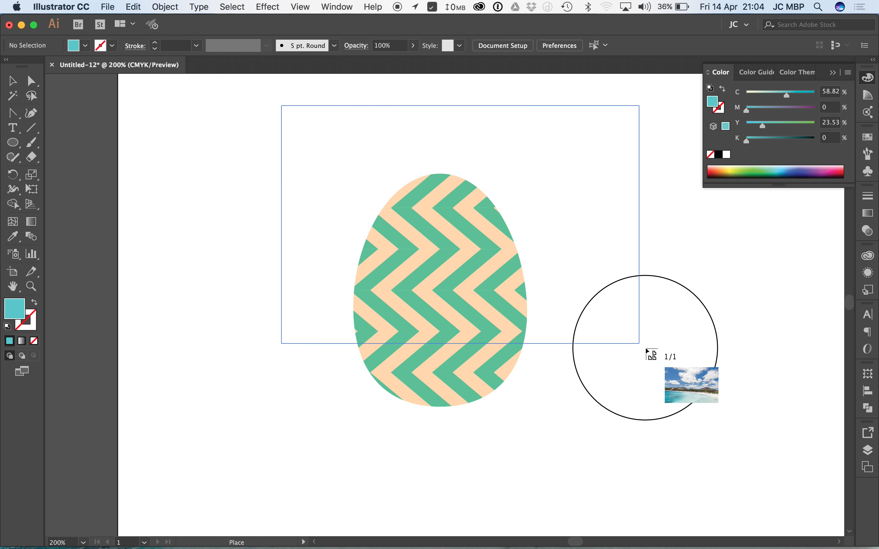
pyautogui.click(648, 351)
pyautogui.scroll(10, 518, 368)
pyautogui.moveTo(517, 368); pyautogui.dragTo(503, 198)
pyautogui.click(697, 233)
# Trace a closed path with the Pen tool just inside the edge of the small cloud near the photo's left side.
pyautogui.moveTo(429, 182); pyautogui.dragTo(601, 324)
pyautogui.press('space')
pyautogui.moveTo(580, 189); pyautogui.dragTo(423, 250)
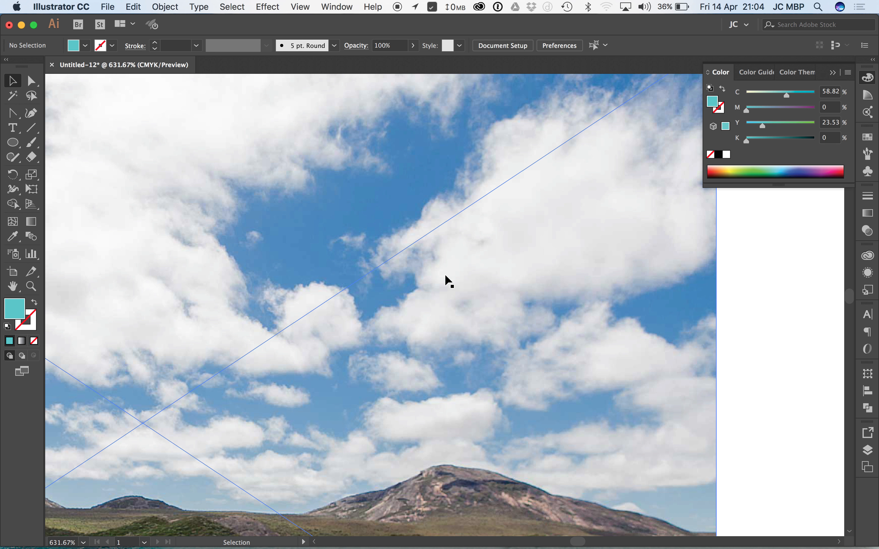
pyautogui.hscroll(-10, 628, 289)
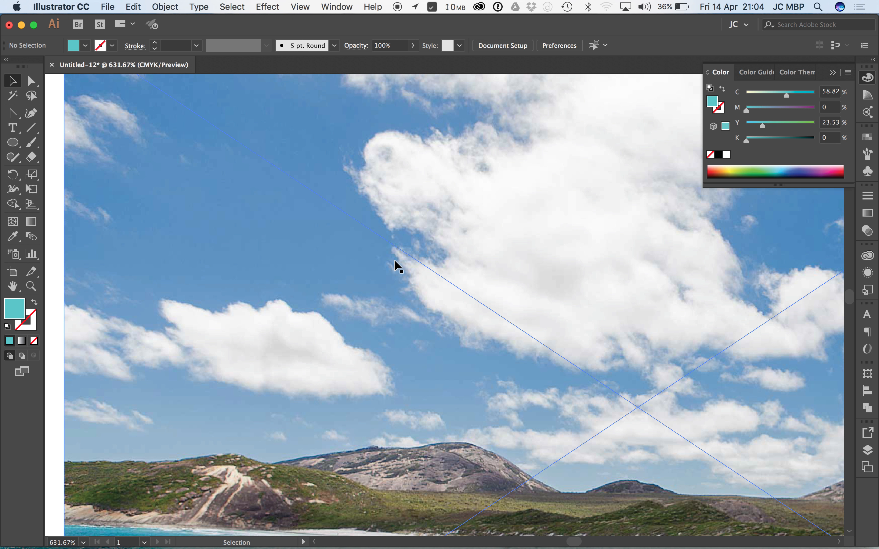
pyautogui.press('super+space')
pyautogui.moveTo(178, 256); pyautogui.dragTo(462, 460)
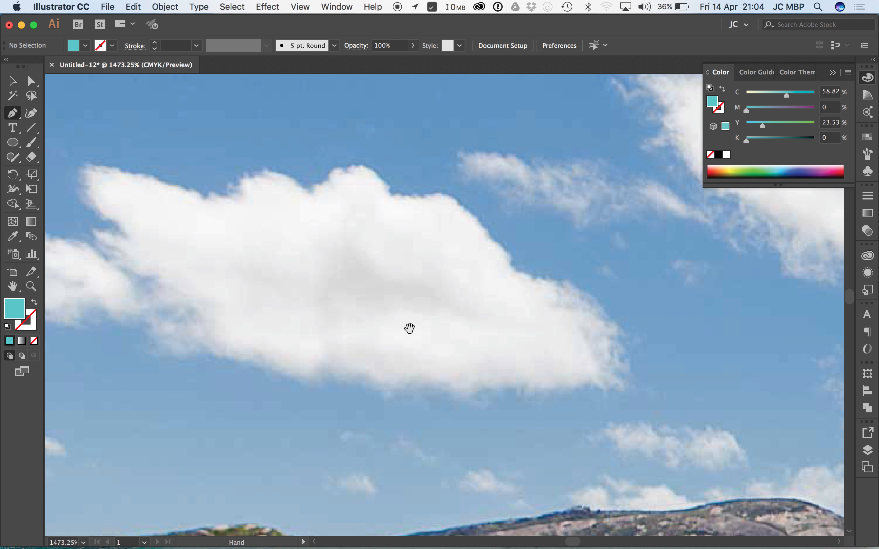
pyautogui.hscroll(-2, 454, 327)
pyautogui.moveTo(173, 197); pyautogui.dragTo(196, 196)
pyautogui.moveTo(286, 220); pyautogui.dragTo(472, 215)
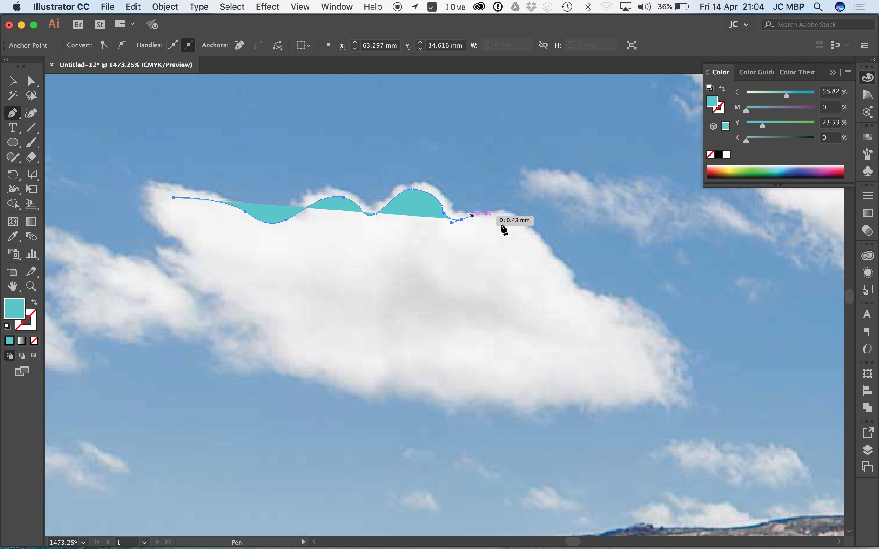
pyautogui.moveTo(523, 226); pyautogui.dragTo(633, 318)
pyautogui.moveTo(665, 368); pyautogui.dragTo(537, 403)
pyautogui.click(489, 392)
pyautogui.moveTo(453, 391); pyautogui.dragTo(438, 395)
pyautogui.moveTo(430, 386); pyautogui.dragTo(416, 385)
pyautogui.moveTo(393, 389); pyautogui.dragTo(344, 378)
pyautogui.moveTo(308, 367); pyautogui.dragTo(234, 311)
pyautogui.moveTo(227, 303); pyautogui.dragTo(191, 254)
pyautogui.moveTo(199, 248); pyautogui.dragTo(196, 197)
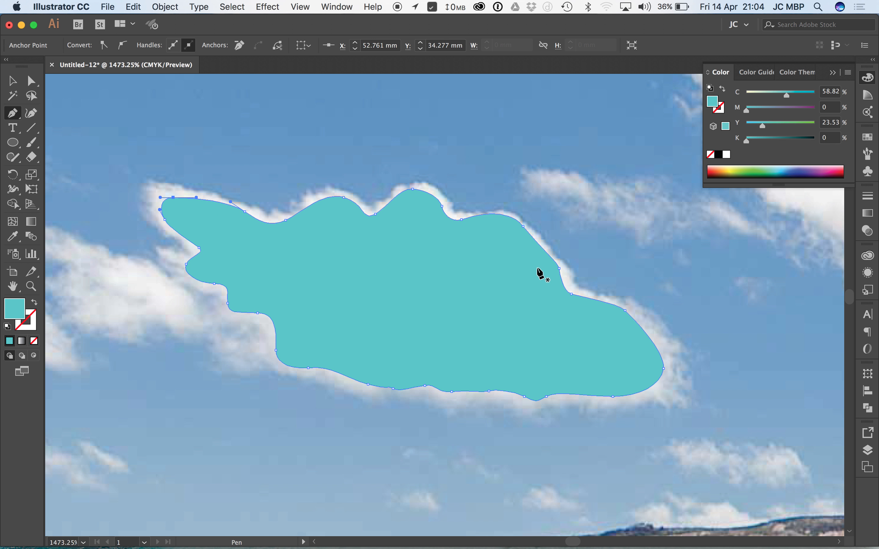
# Try clipping the photo to the traced cloud path with a clipping mask.
pyautogui.press('v')
pyautogui.keyDown('shift'); pyautogui.click(591, 221); pyautogui.keyUp('shift')
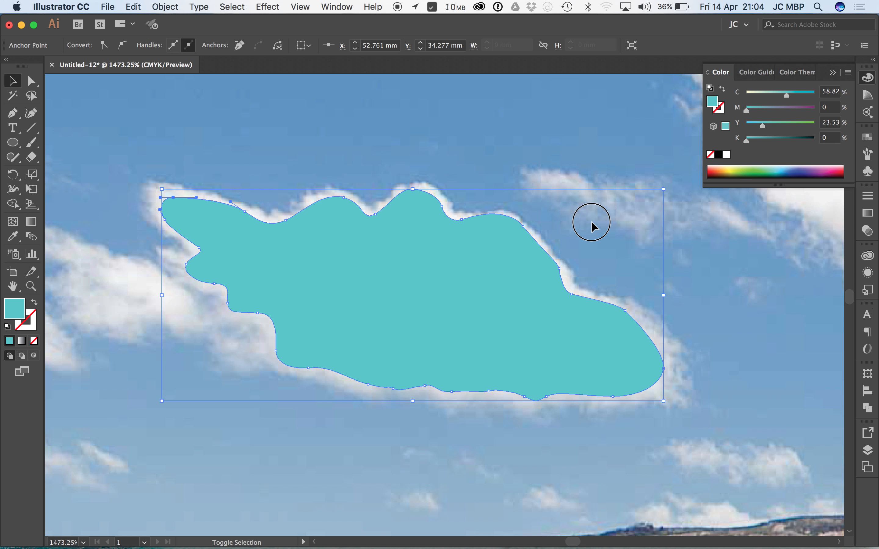
pyautogui.rightClick(577, 242)
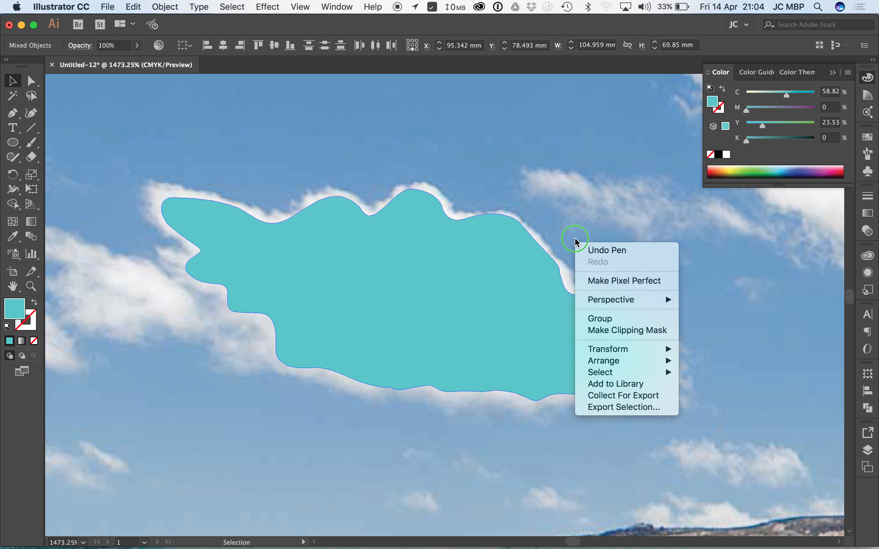
pyautogui.click(624, 330)
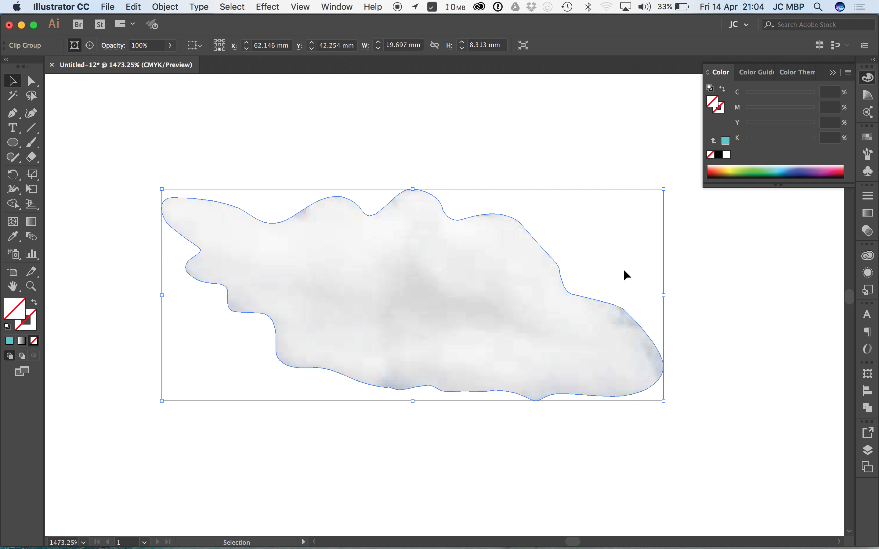
pyautogui.click(674, 397)
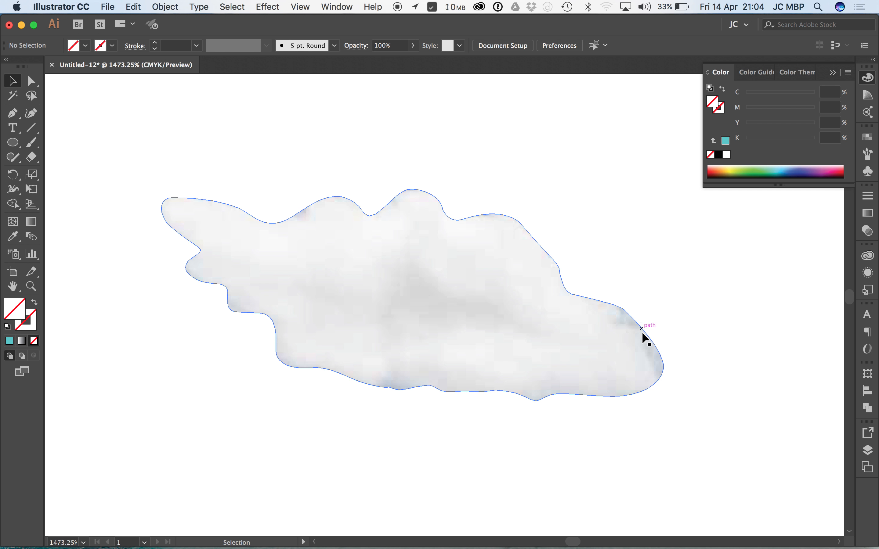
pyautogui.press('super+z')
# Select only the traced cloud path and fill it with black.
pyautogui.click(516, 314)
pyautogui.moveTo(176, 232); pyautogui.dragTo(644, 256)
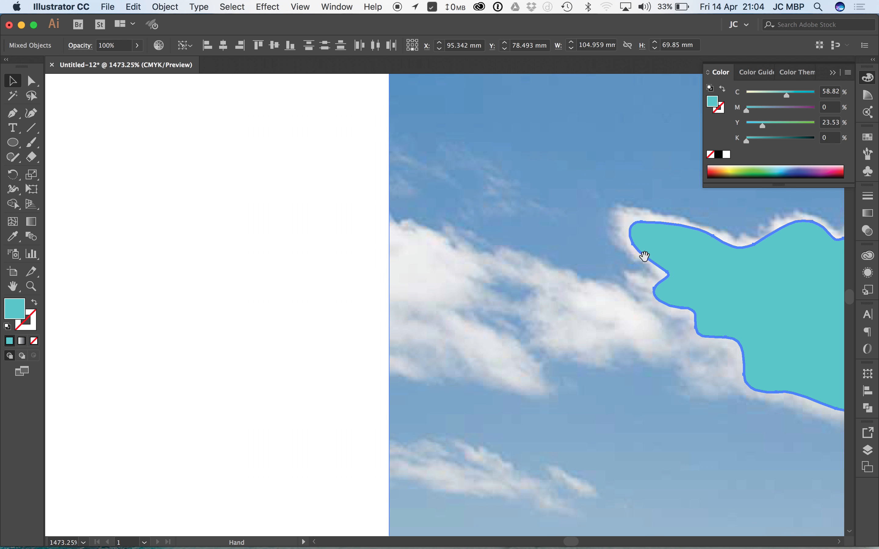
pyautogui.click(314, 258)
pyautogui.moveTo(766, 294); pyautogui.dragTo(431, 252)
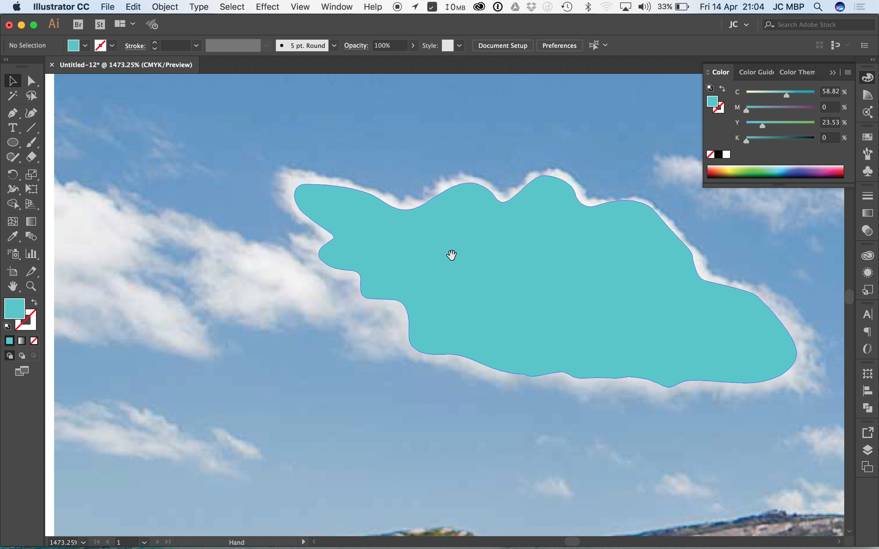
pyautogui.click(563, 267)
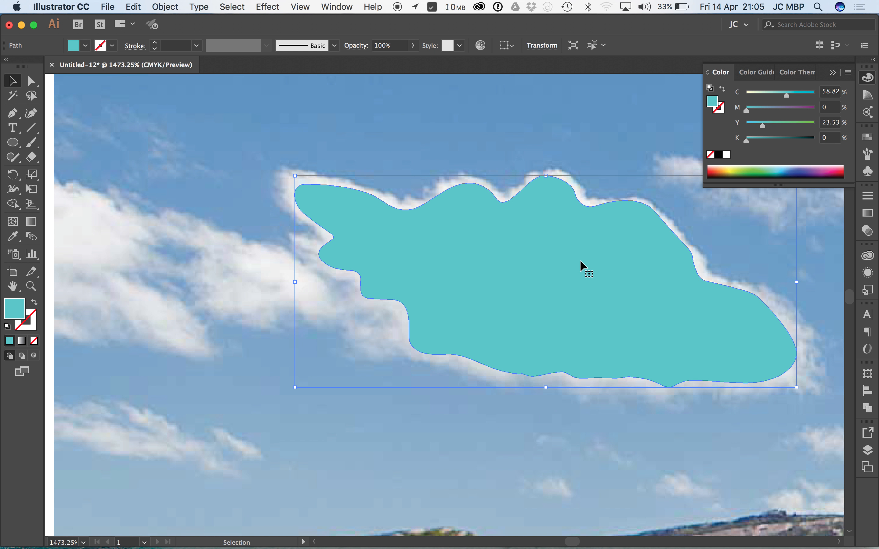
pyautogui.click(720, 156)
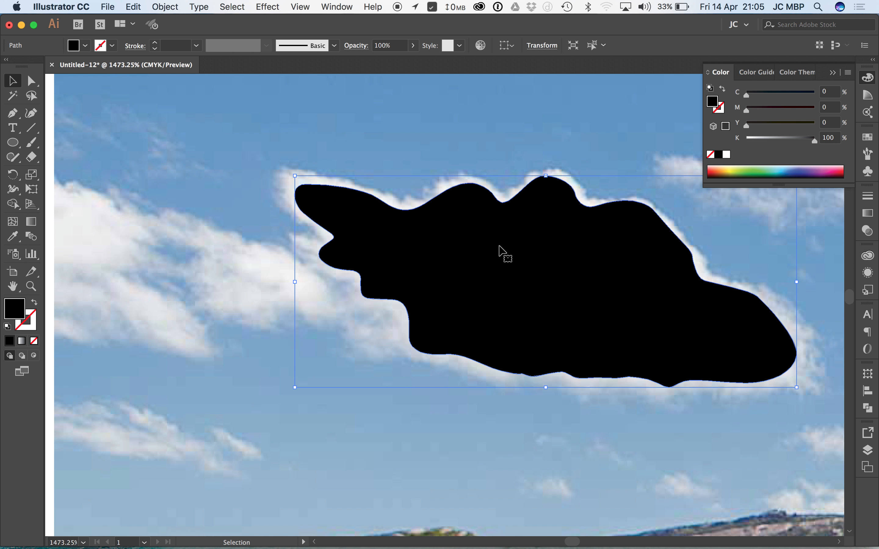
# Apply an Illustrator Feather effect with a 1 mm radius to the cloud path, with the preview turned on.
pyautogui.click(268, 7)
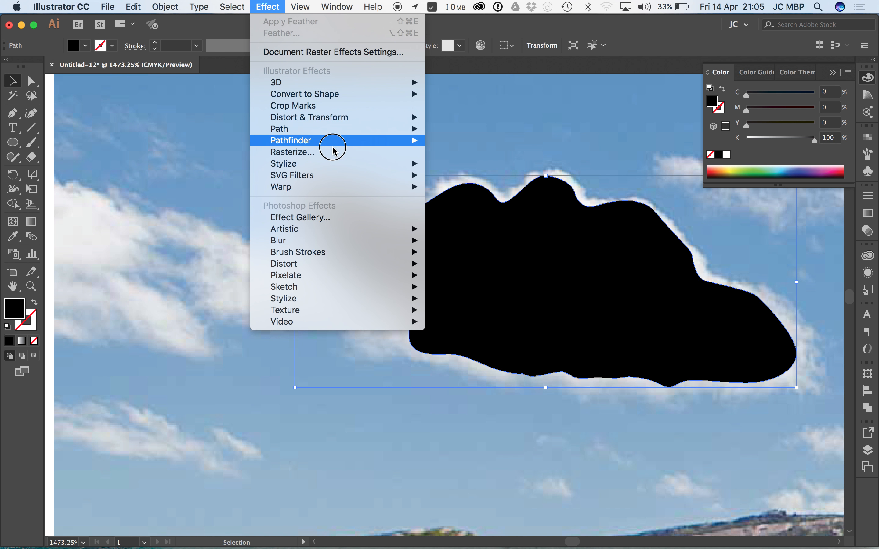
pyautogui.moveTo(359, 166)
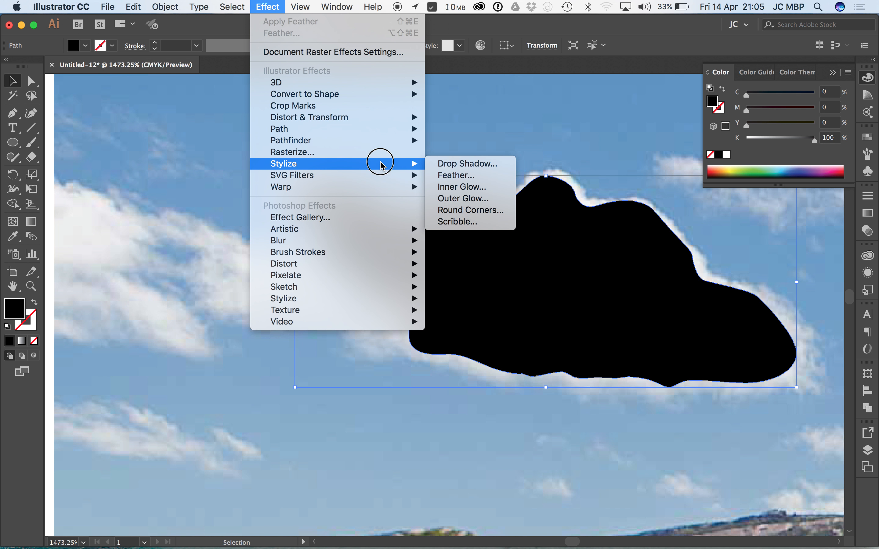
pyautogui.click(488, 178)
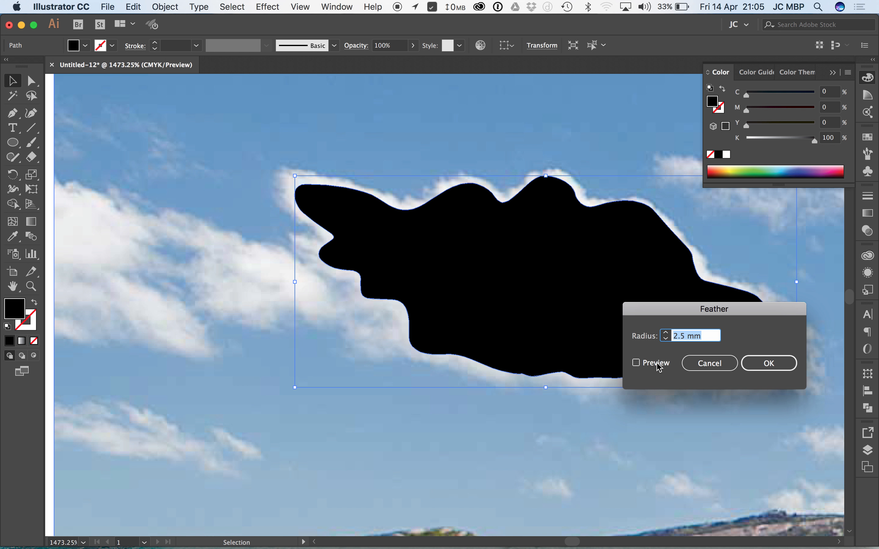
pyautogui.click(659, 365)
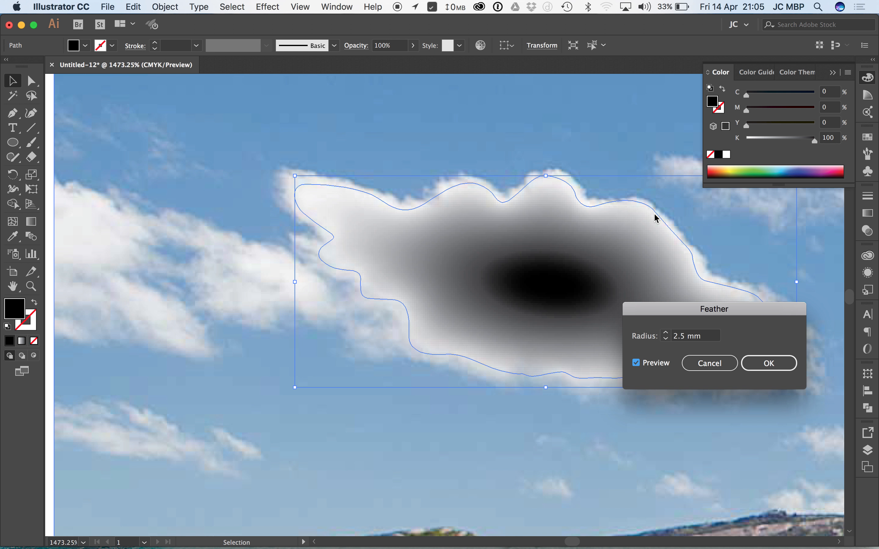
pyautogui.doubleClick(692, 336)
pyautogui.write('2')
pyautogui.click(677, 336)
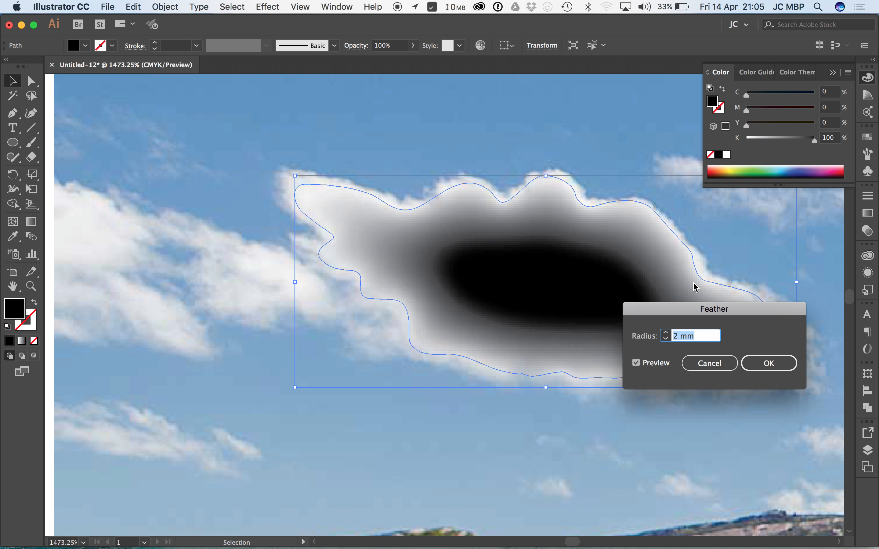
pyautogui.write('1')
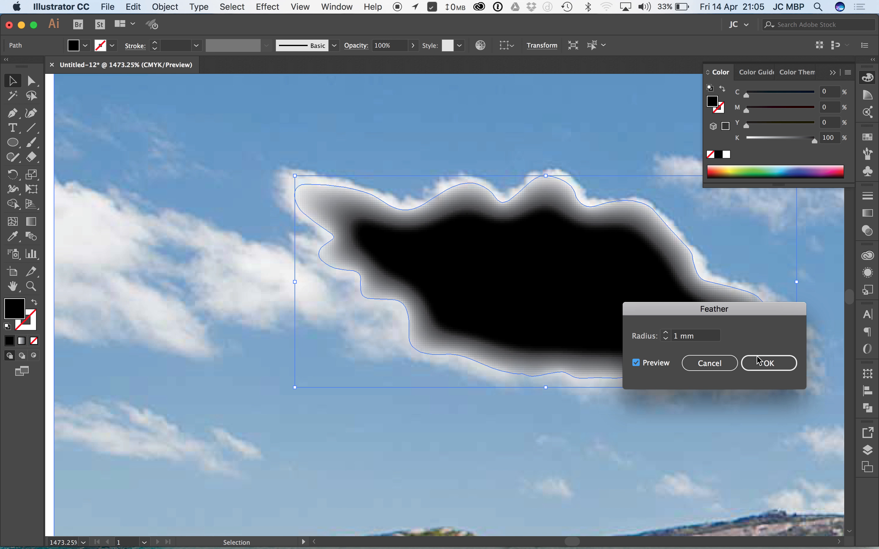
pyautogui.click(763, 368)
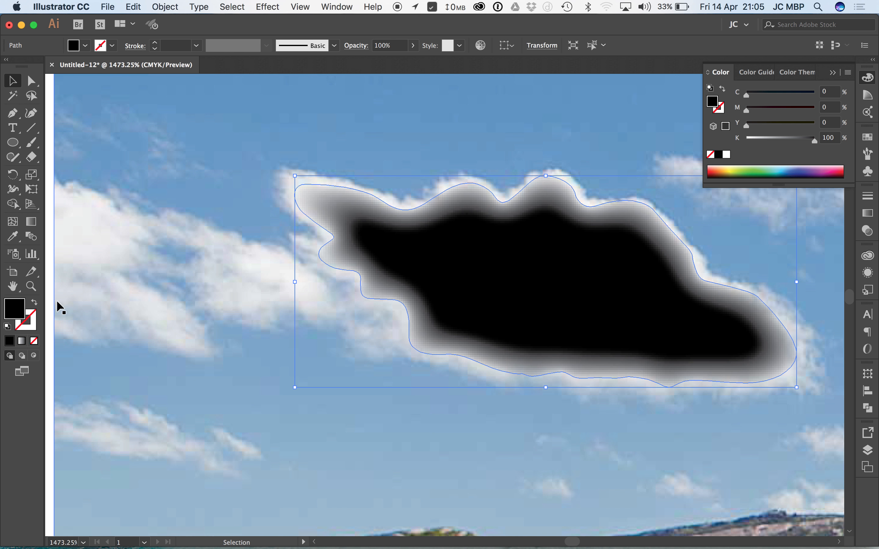
# Change the feathered cloud shape's fill to white.
pyautogui.click(727, 155)
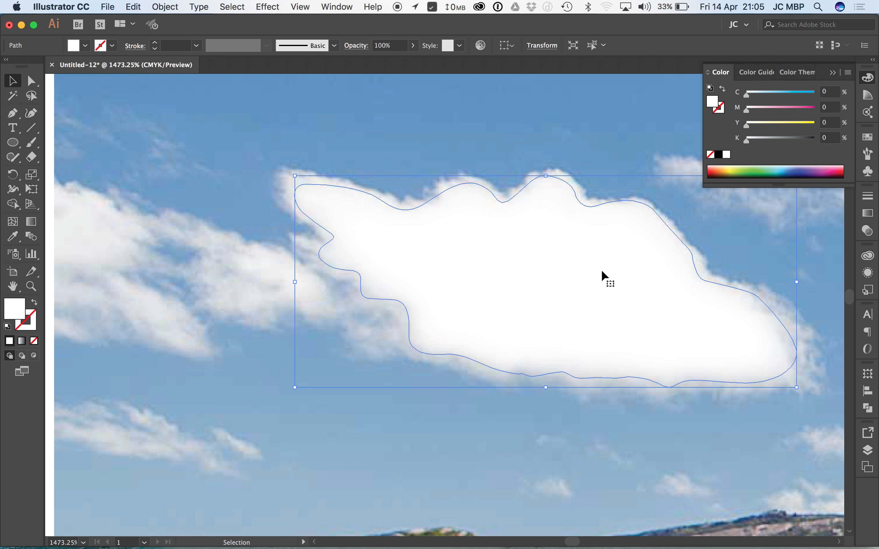
pyautogui.keyDown('alt'); pyautogui.keyDown('super'); pyautogui.click(514, 278); pyautogui.keyUp('super'); pyautogui.keyUp('alt')
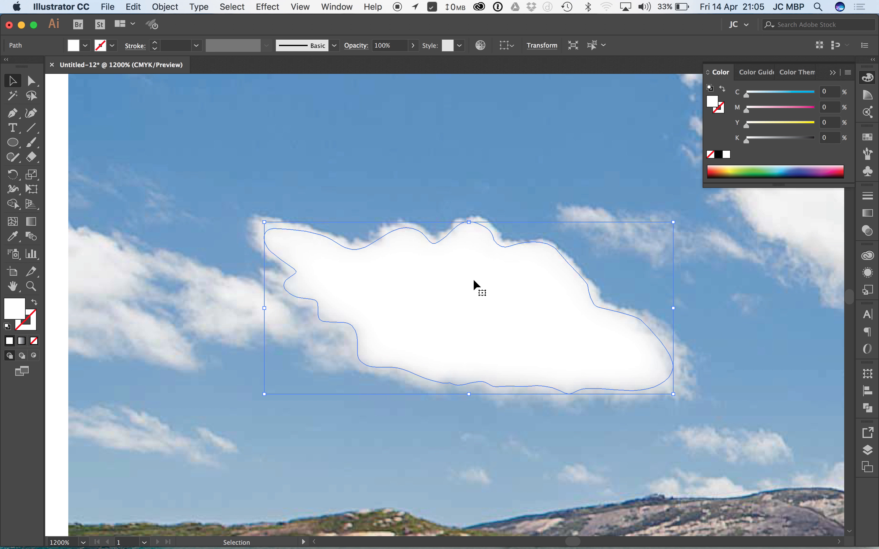
pyautogui.moveTo(439, 278); pyautogui.dragTo(585, 277)
# Select the photo together with the feathered cloud shape and make an opacity mask from them.
pyautogui.moveTo(130, 231); pyautogui.dragTo(637, 339)
pyautogui.rightClick(599, 264)
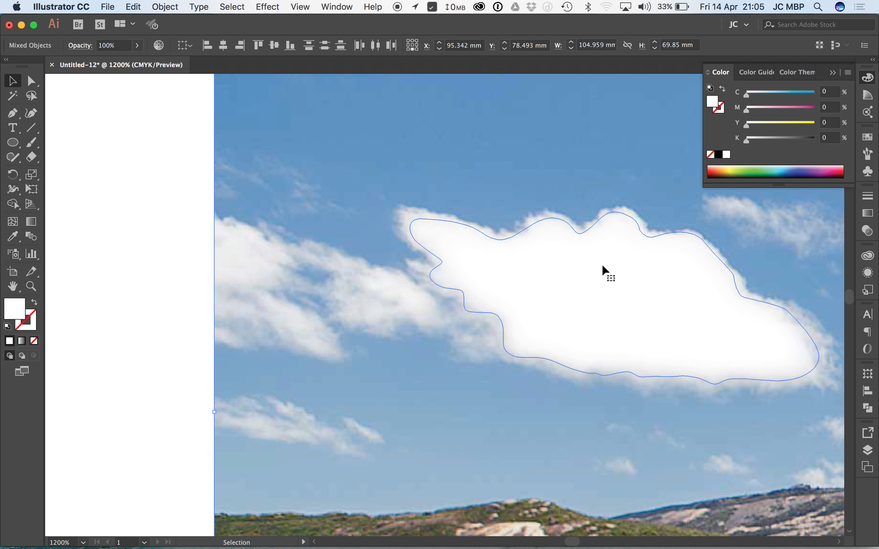
pyautogui.rightClick(603, 267)
pyautogui.click(526, 265)
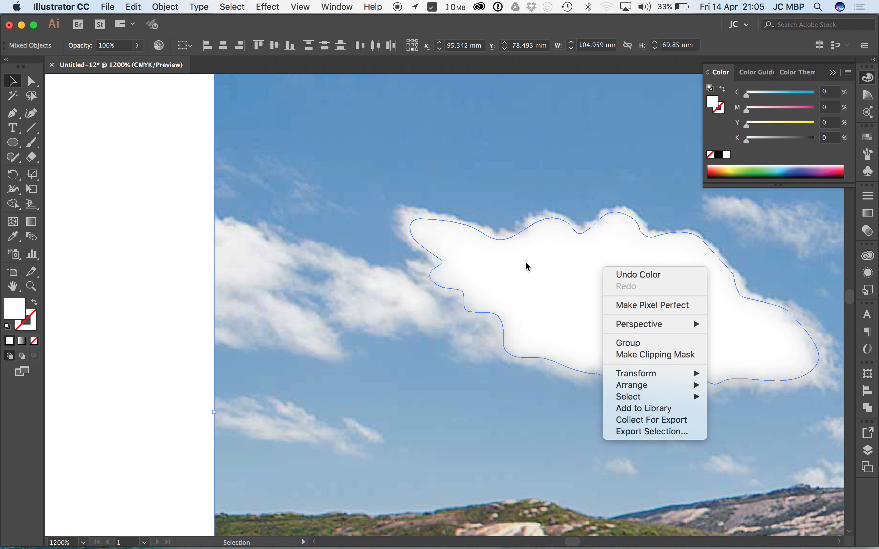
pyautogui.click(868, 231)
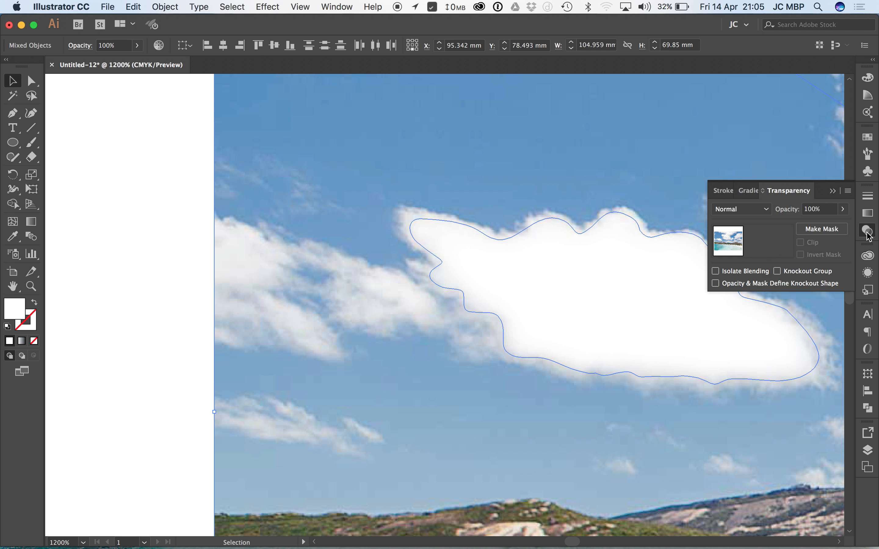
pyautogui.click(826, 229)
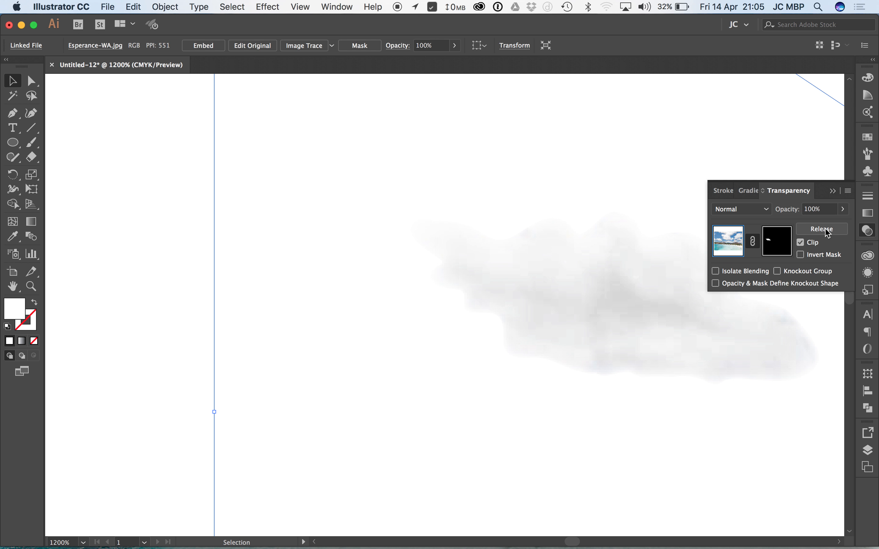
# Draw a rectangle surrounding the masked cloud and place it behind the cloud.
pyautogui.press('m')
pyautogui.press('space')
pyautogui.moveTo(531, 311); pyautogui.dragTo(480, 300)
pyautogui.moveTo(260, 136)
pyautogui.mouseDown()
pyautogui.moveTo(401, 202)
pyautogui.moveTo(796, 419)
pyautogui.mouseUp()
pyautogui.press('v')
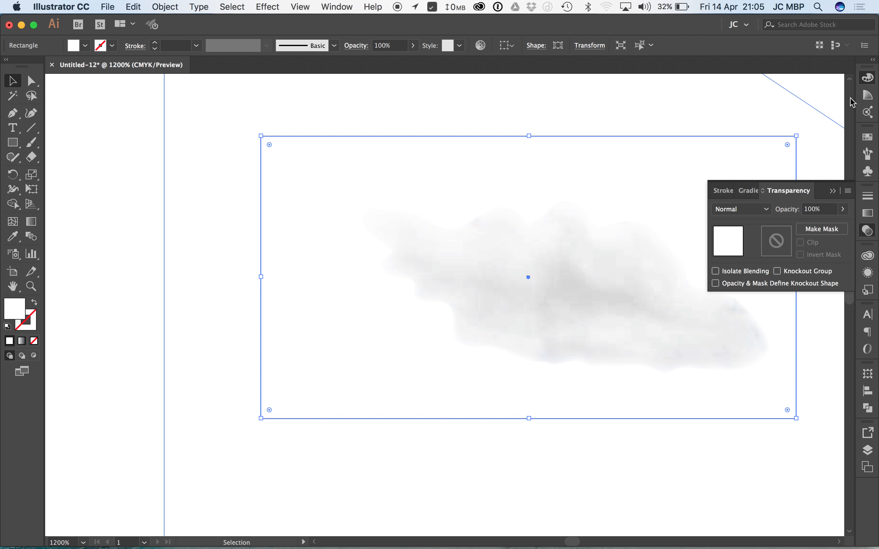
# Fill the background rectangle with 86% cyan and deselect it.
pyautogui.click(867, 78)
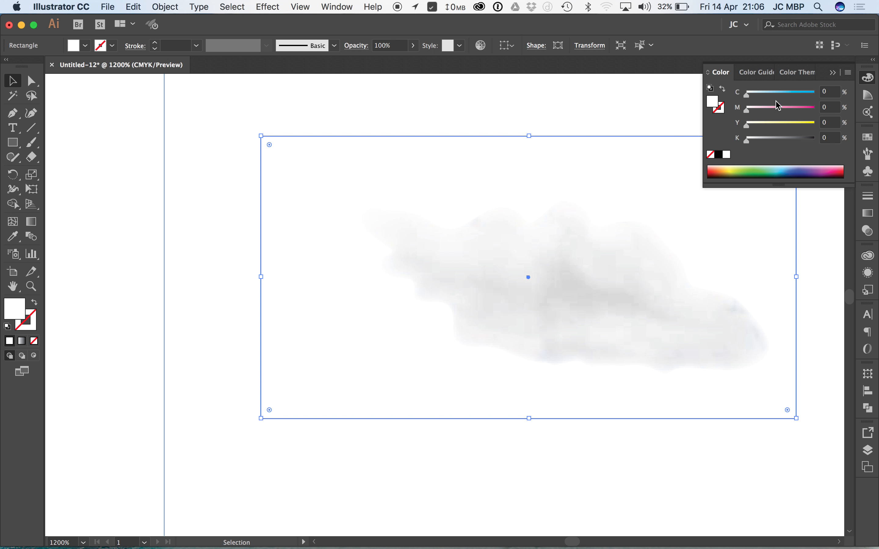
pyautogui.click(806, 94)
pyautogui.click(230, 228)
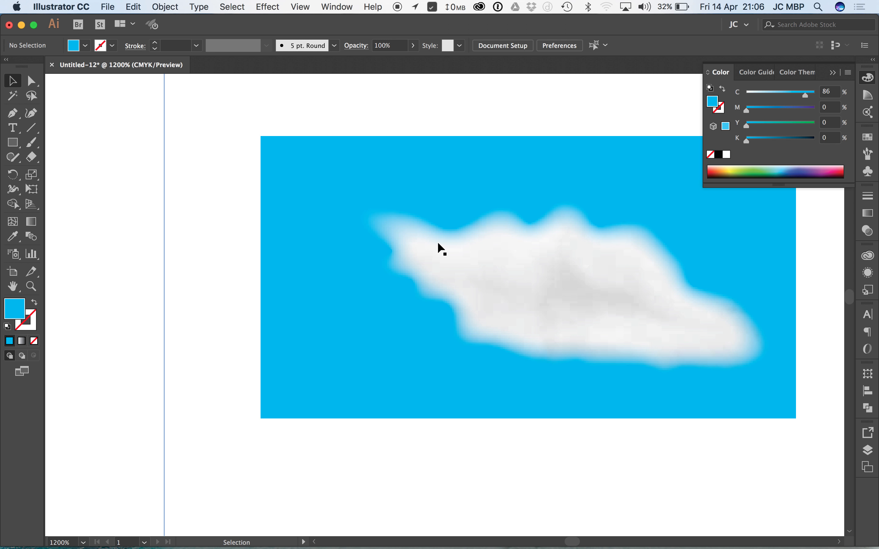
pyautogui.click(449, 276)
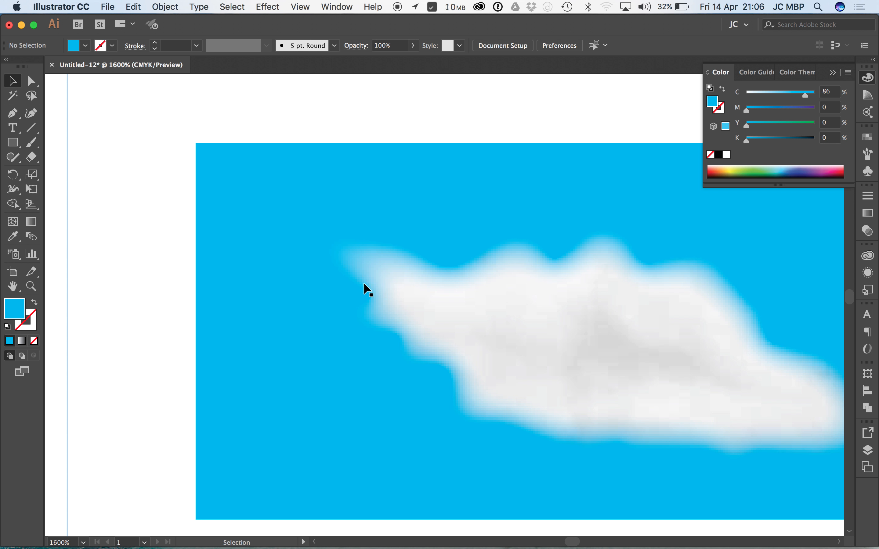
pyautogui.moveTo(602, 360); pyautogui.dragTo(443, 314)
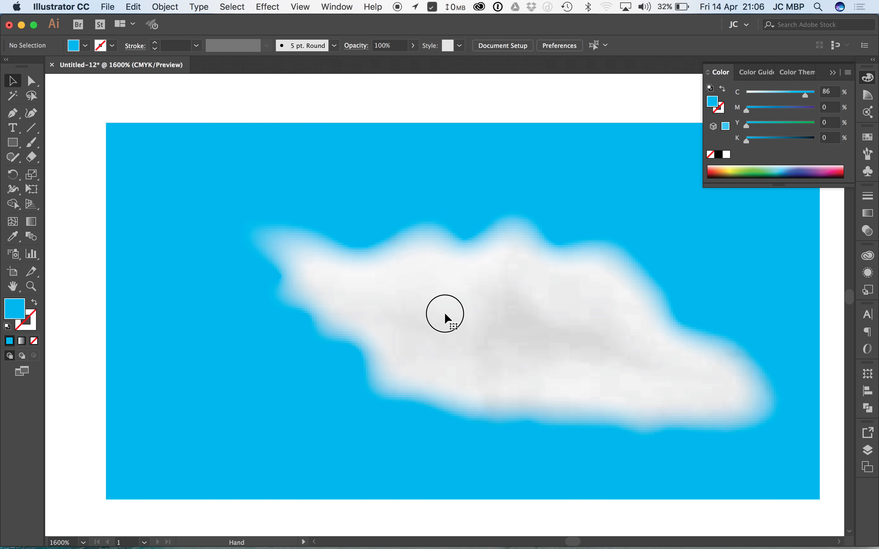
pyautogui.keyDown('alt'); pyautogui.click(543, 335); pyautogui.keyUp('alt')
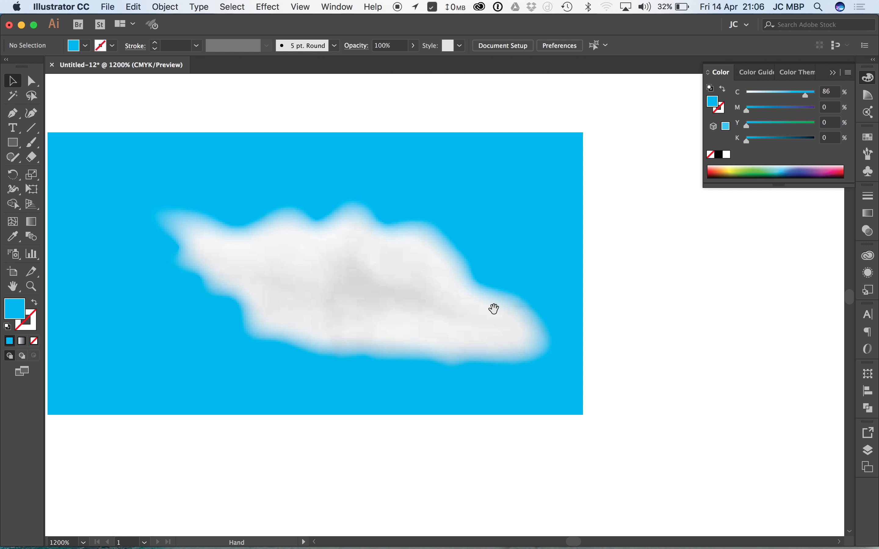
# Select the masked cloud photo and release its opacity mask.
pyautogui.moveTo(526, 320); pyautogui.dragTo(555, 330)
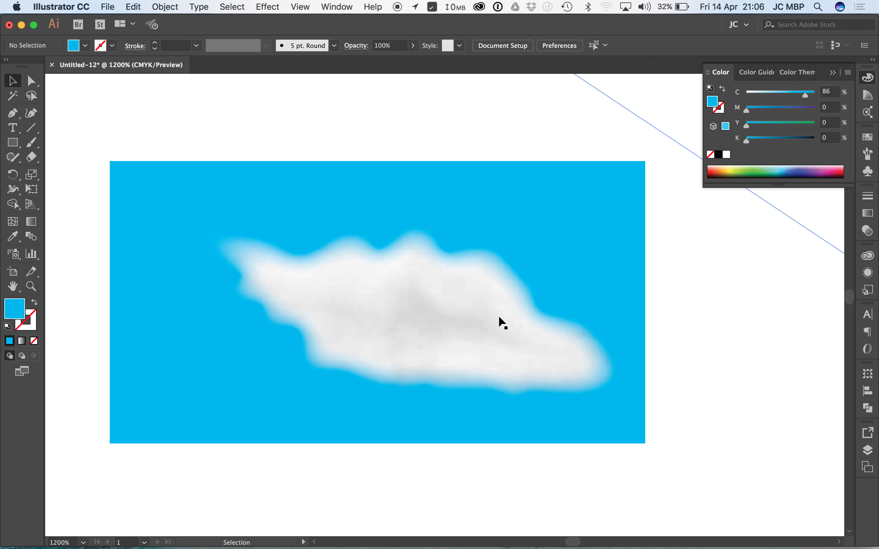
pyautogui.click(464, 277)
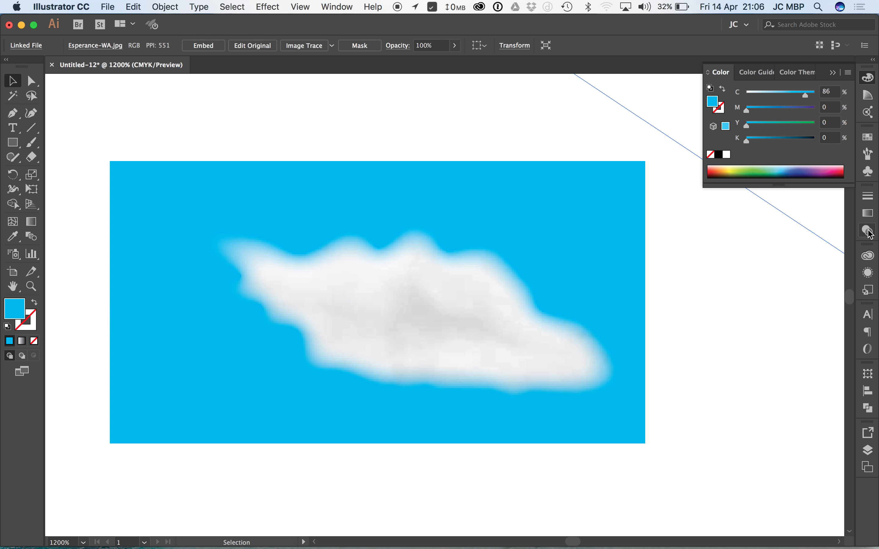
pyautogui.moveTo(570, 305); pyautogui.dragTo(652, 238)
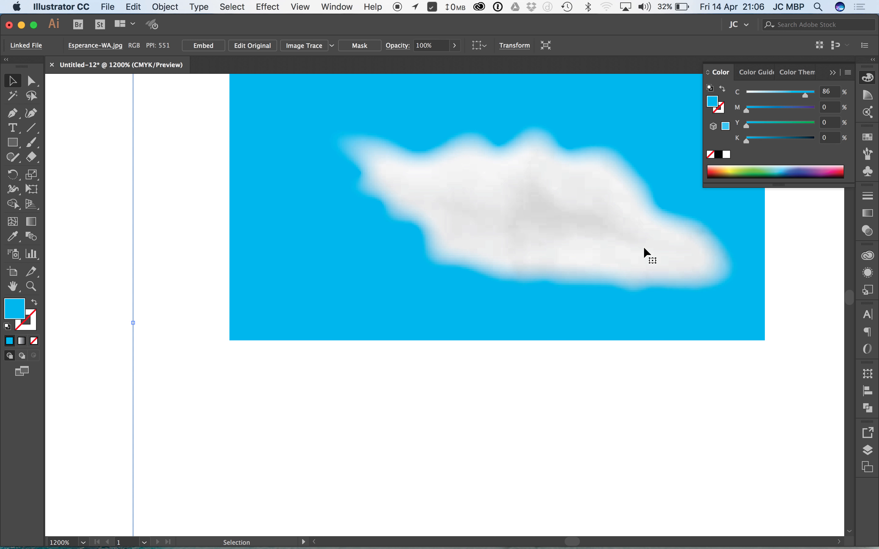
pyautogui.click(867, 231)
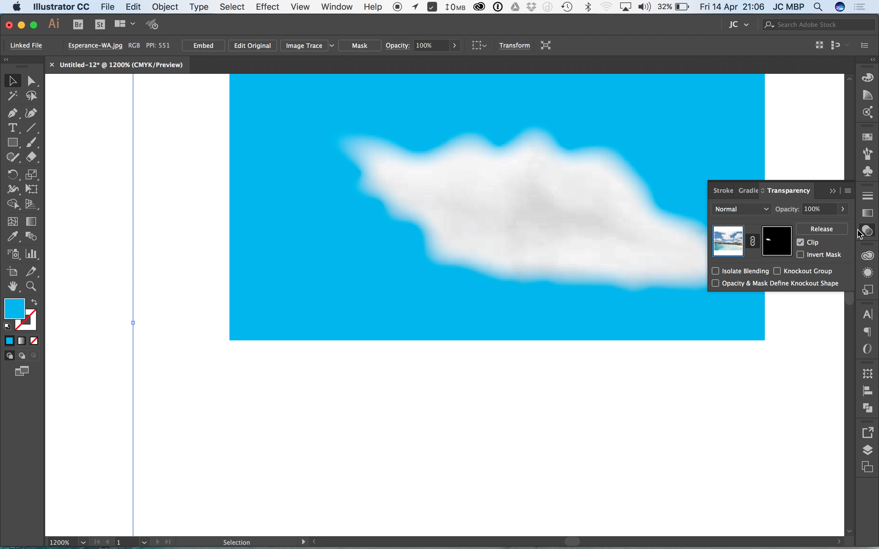
pyautogui.press('super+a')
pyautogui.click(820, 231)
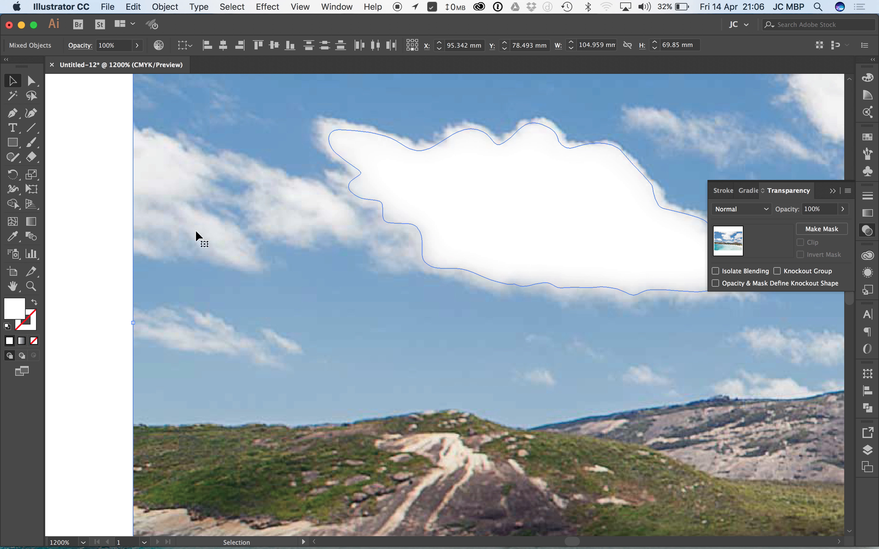
# Draw a rectangle over the photo that covers the whole feathered cloud shape.
pyautogui.click(467, 162)
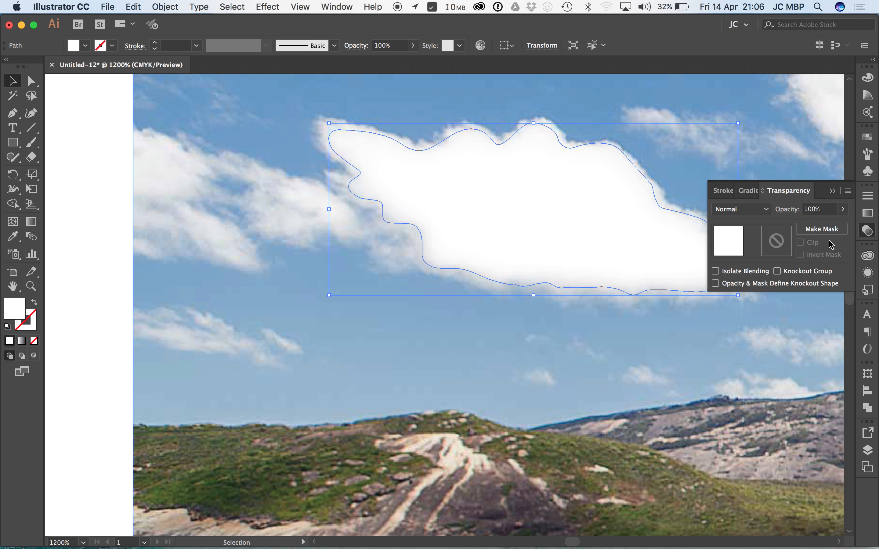
pyautogui.press('m')
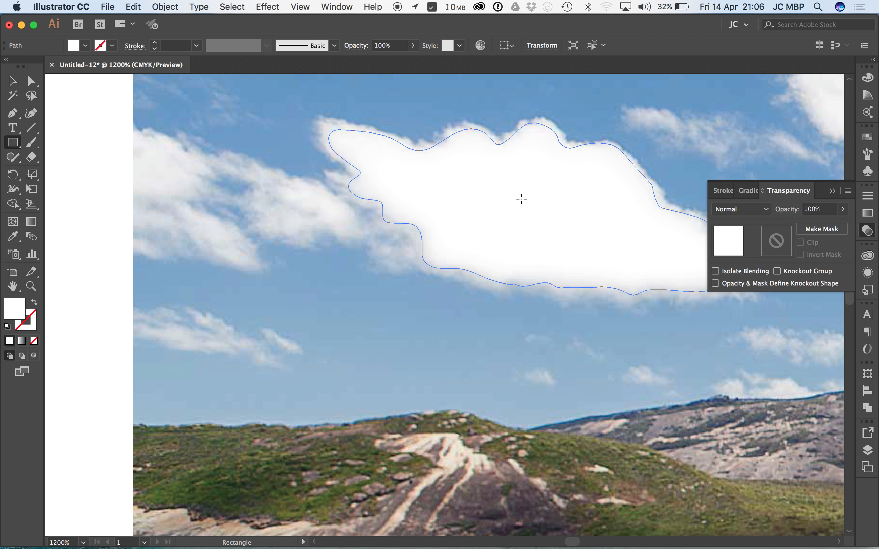
pyautogui.moveTo(292, 88); pyautogui.dragTo(820, 367)
pyautogui.press('v')
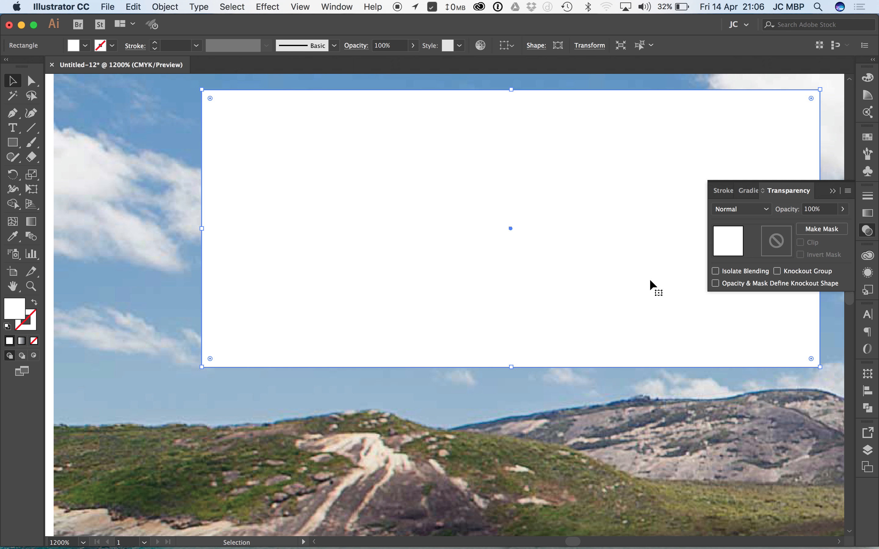
# Fill the new rectangle with 100% black and place it behind the feathered cloud shape.
pyautogui.click(867, 77)
pyautogui.moveTo(762, 140); pyautogui.dragTo(858, 140)
pyautogui.press('super+shift+bracketleft')
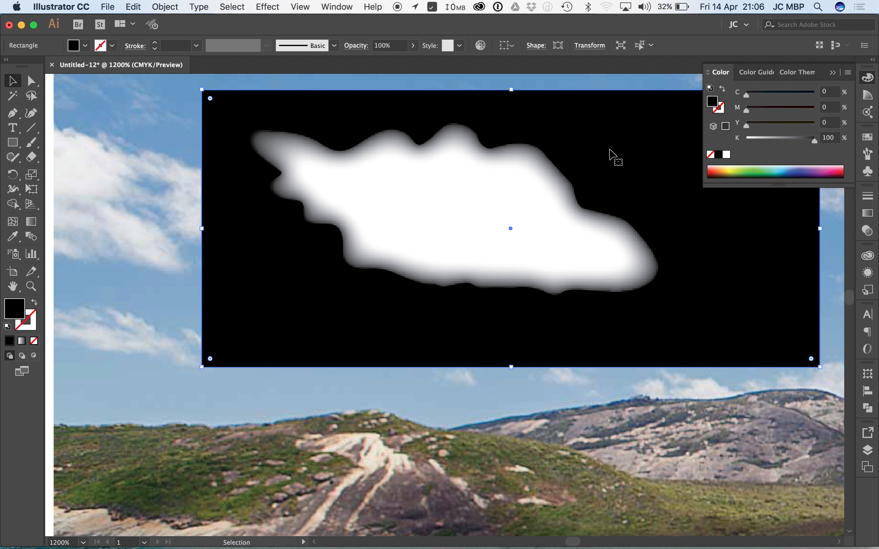
# Delete the black rectangle behind the feathered cloud shape.
pyautogui.click(510, 212)
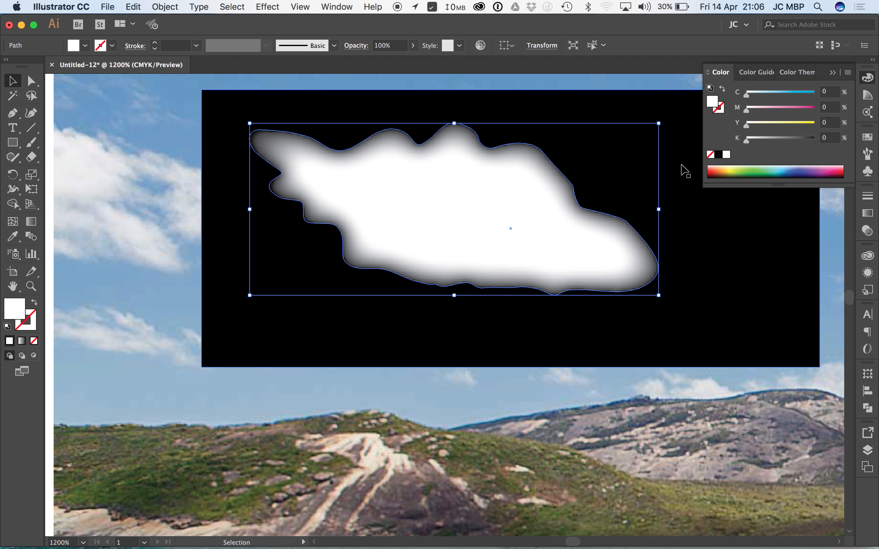
pyautogui.click(690, 168)
pyautogui.press('Delete')
# Fill the feathered cloud shape with black and make an opacity mask from it and the photo.
pyautogui.click(465, 202)
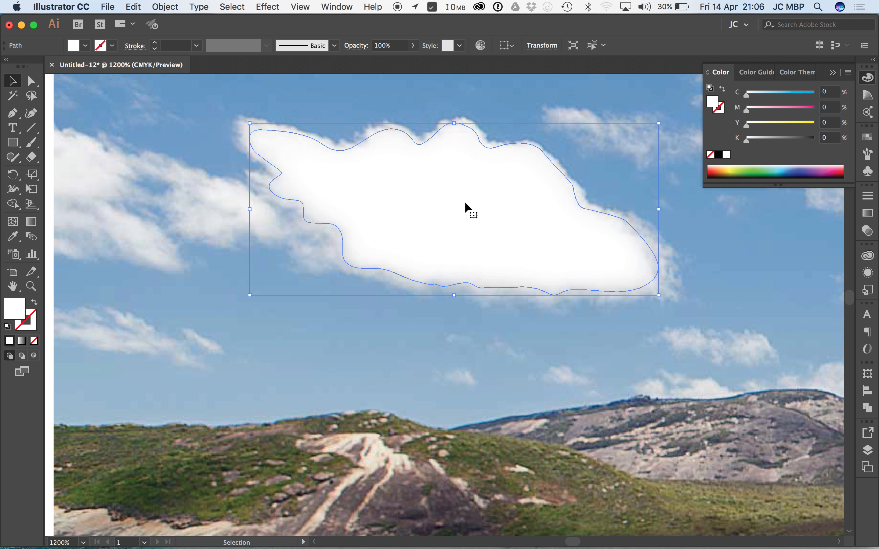
pyautogui.click(718, 155)
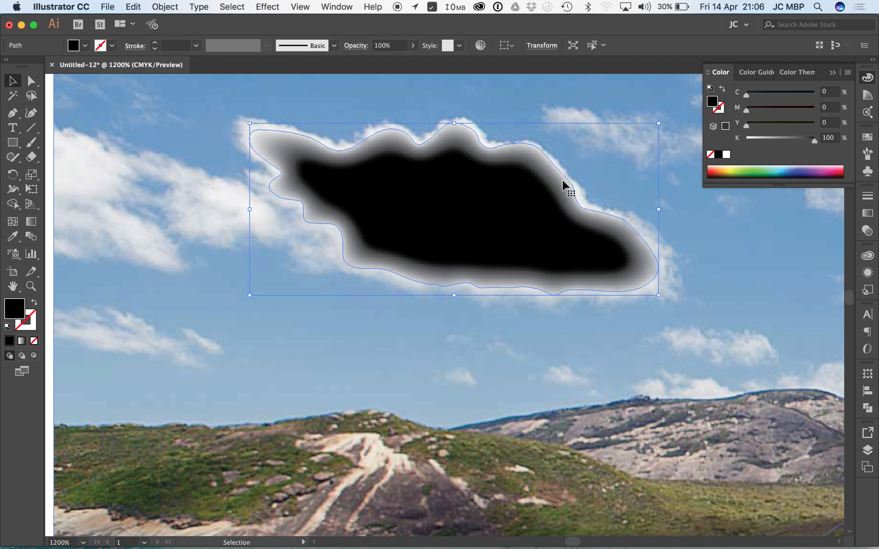
pyautogui.keyDown('shift'); pyautogui.click(556, 135); pyautogui.keyUp('shift')
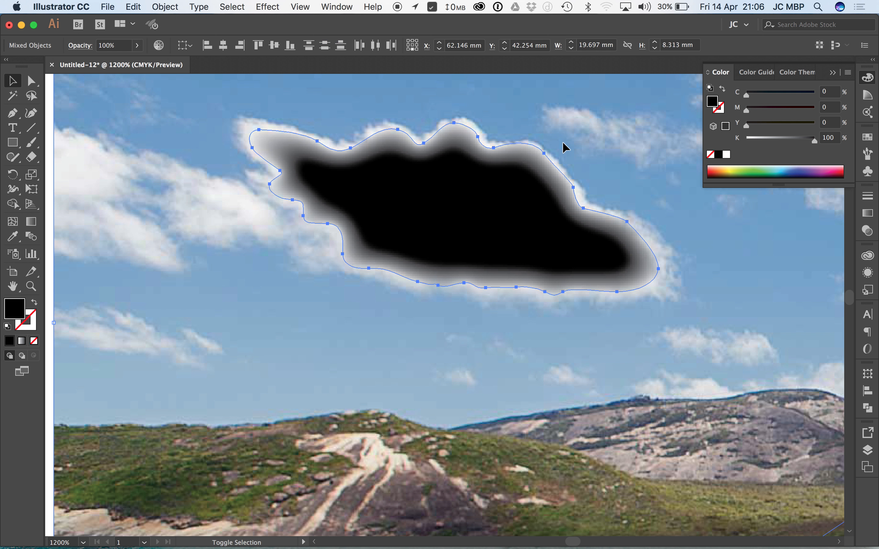
pyautogui.click(868, 231)
pyautogui.click(819, 229)
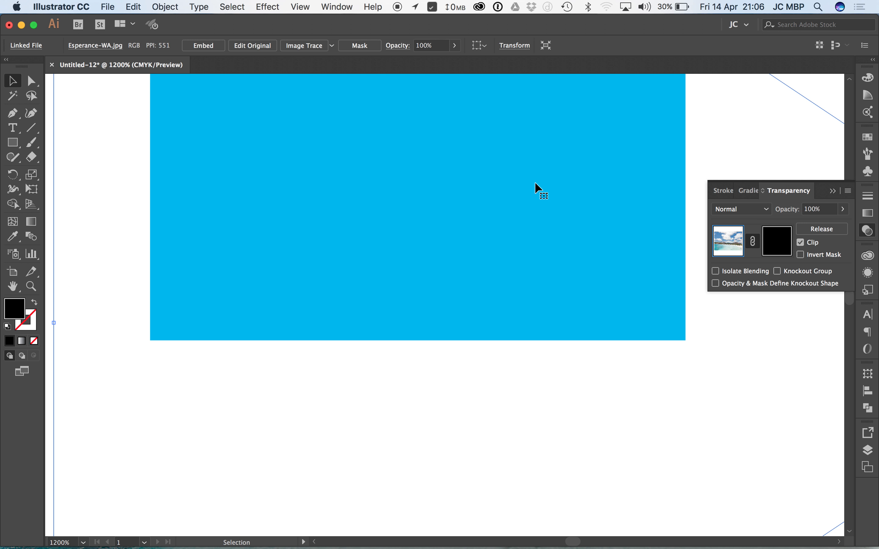
# Undo the opacity mask made with the black shape and change the feathered cloud shape's fill to white.
pyautogui.press('super+z')
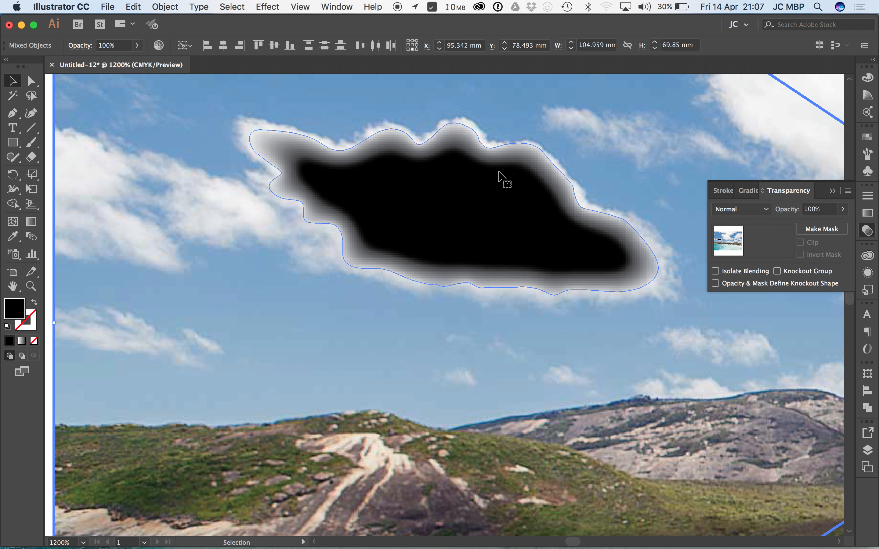
pyautogui.moveTo(58, 204); pyautogui.dragTo(277, 210)
pyautogui.click(254, 207)
pyautogui.click(549, 186)
pyautogui.hscroll(5, 573, 204)
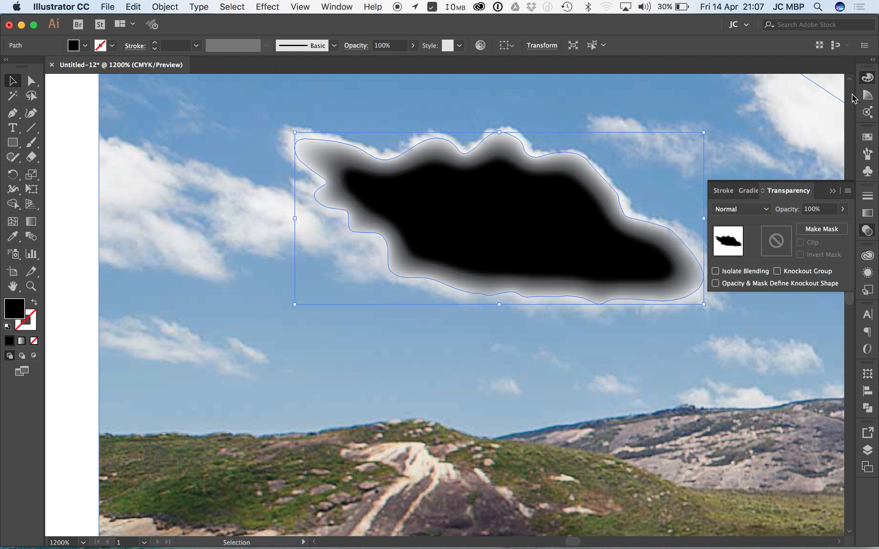
pyautogui.click(868, 78)
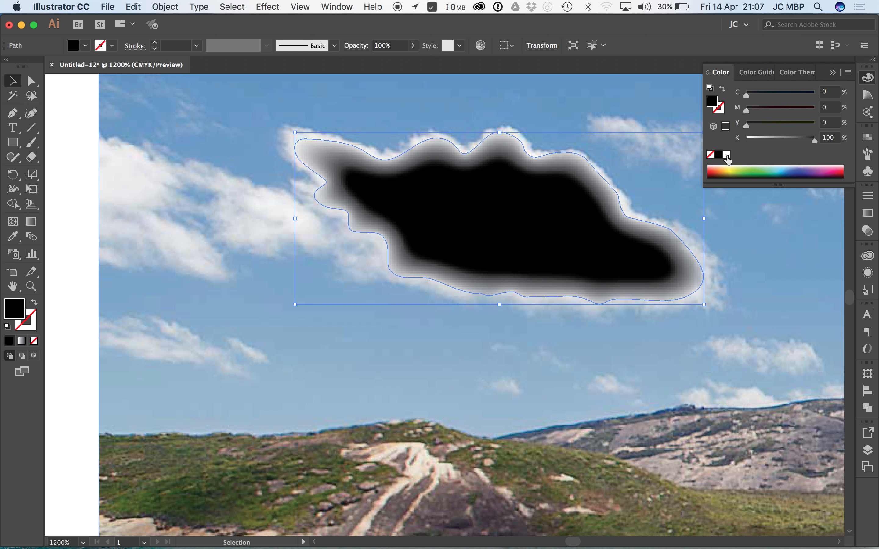
pyautogui.click(727, 155)
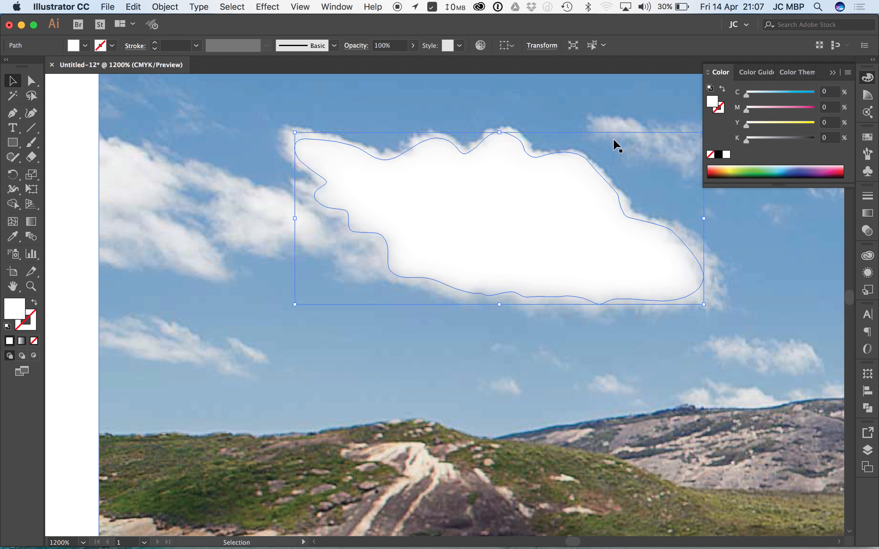
# Make an opacity mask from the photo and the white feathered cloud shape, and deselect the result.
pyautogui.keyDown('shift'); pyautogui.click(644, 150); pyautogui.keyUp('shift')
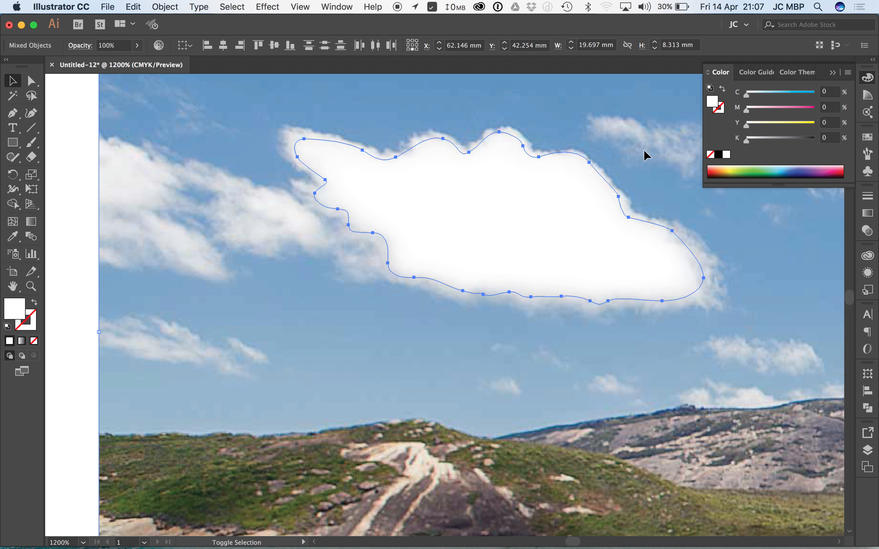
pyautogui.click(869, 231)
pyautogui.click(830, 229)
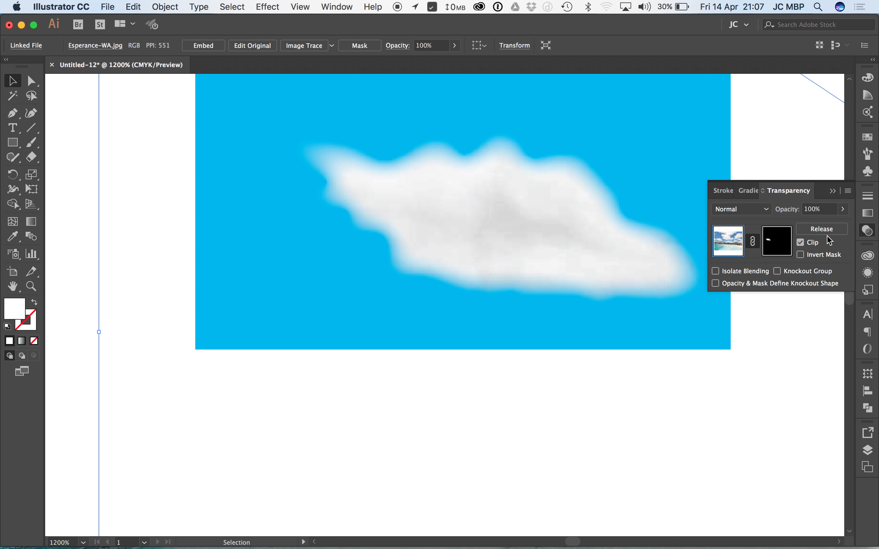
pyautogui.click(91, 198)
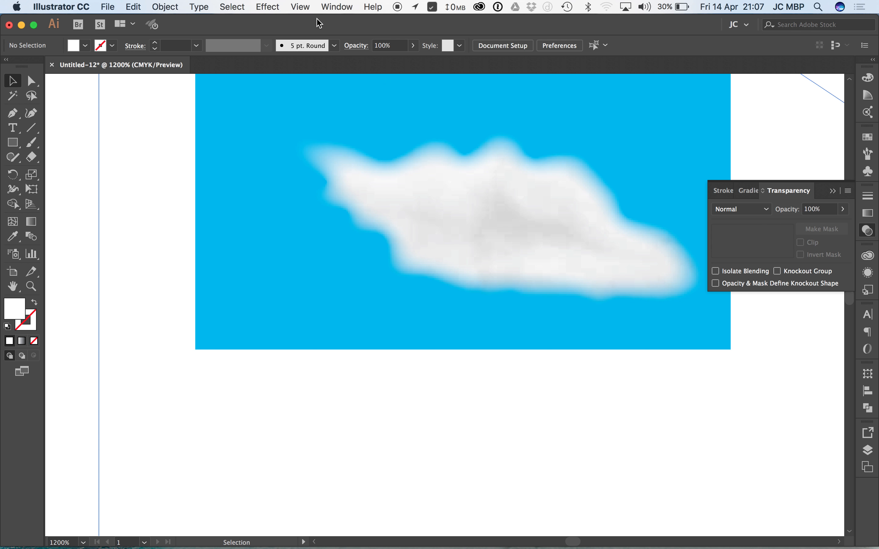
# Locate the chevron-patterned egg below the cloud and select its clip group.
pyautogui.moveTo(507, 335); pyautogui.dragTo(489, 214)
pyautogui.moveTo(501, 171); pyautogui.dragTo(458, 30)
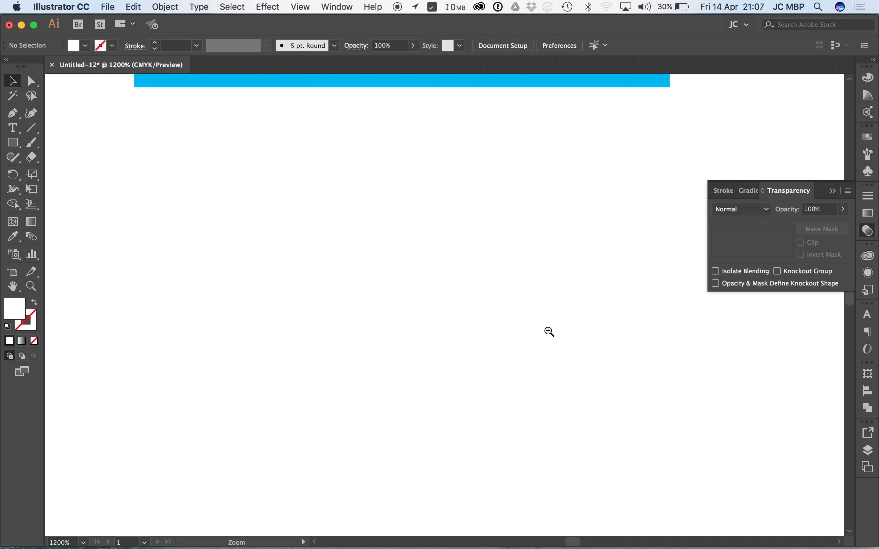
pyautogui.keyDown('alt'); pyautogui.keyDown('super'); pyautogui.click(548, 331); pyautogui.keyUp('super'); pyautogui.keyUp('alt')
pyautogui.keyDown('alt'); pyautogui.keyDown('super'); pyautogui.click(547, 337); pyautogui.keyUp('super'); pyautogui.keyUp('alt')
pyautogui.keyDown('alt'); pyautogui.keyDown('super'); pyautogui.click(544, 349); pyautogui.keyUp('super'); pyautogui.keyUp('alt')
pyautogui.moveTo(533, 392); pyautogui.dragTo(537, 128)
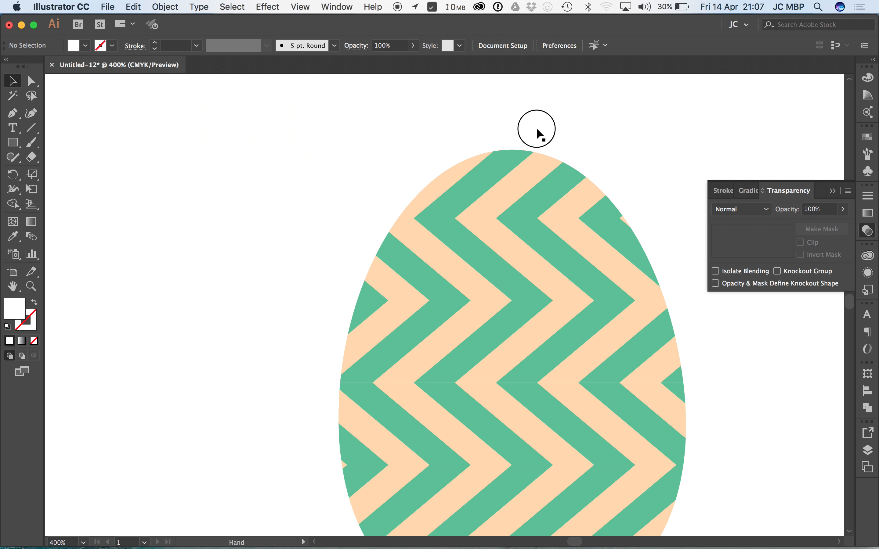
pyautogui.click(546, 164)
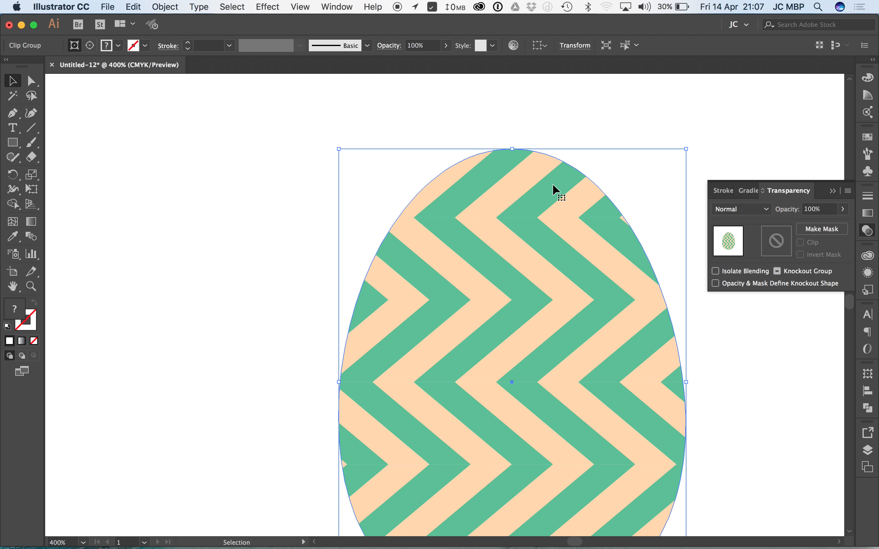
# Examine the egg's clipping path and full chevron pattern in Outline view, and return to the normal preview.
pyautogui.click(300, 7)
pyautogui.click(305, 21)
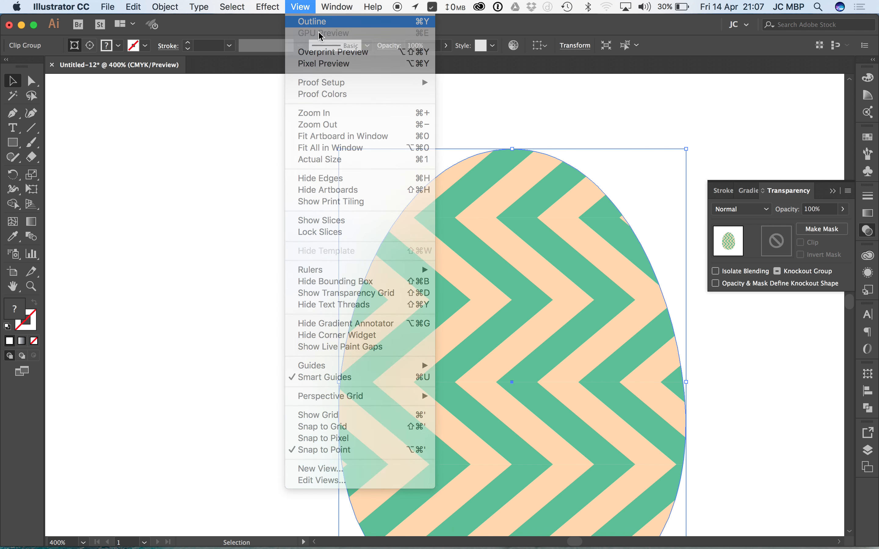
pyautogui.click(542, 113)
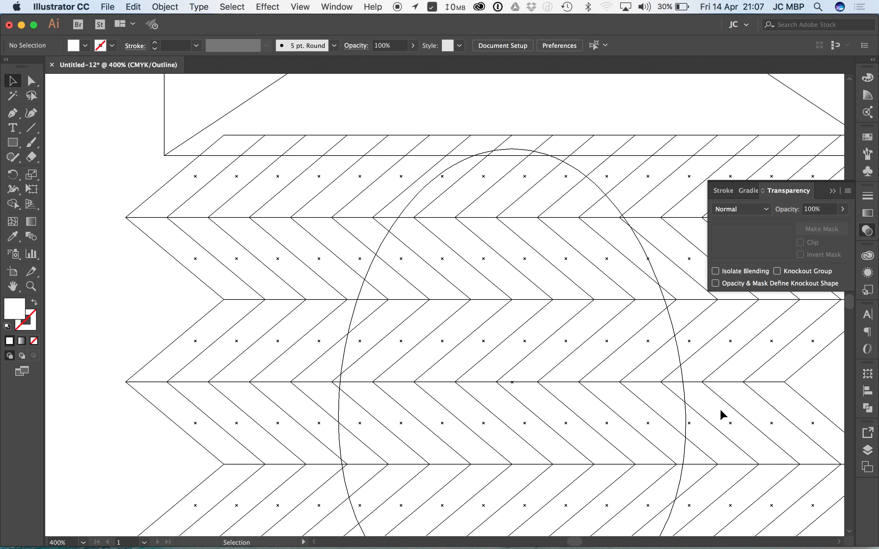
pyautogui.moveTo(703, 446); pyautogui.dragTo(696, 325)
pyautogui.scroll(6, 522, 353)
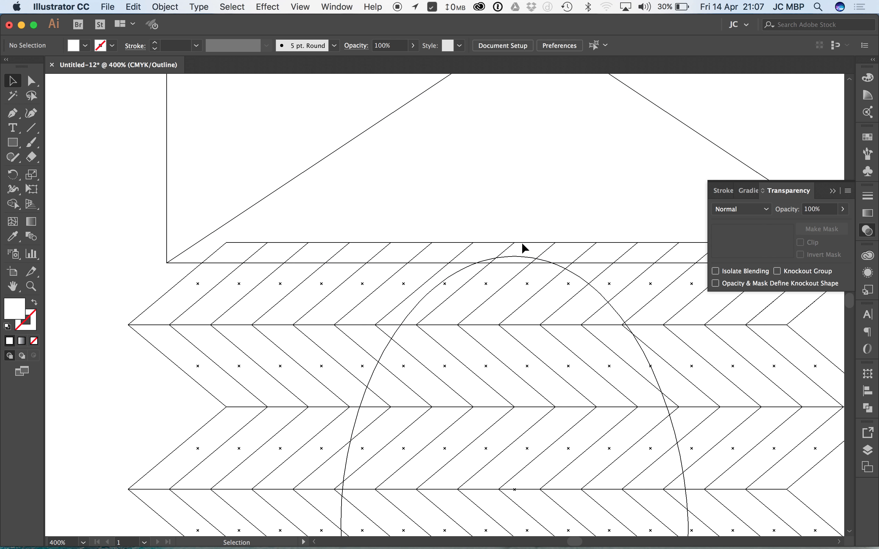
pyautogui.click(299, 6)
pyautogui.click(319, 25)
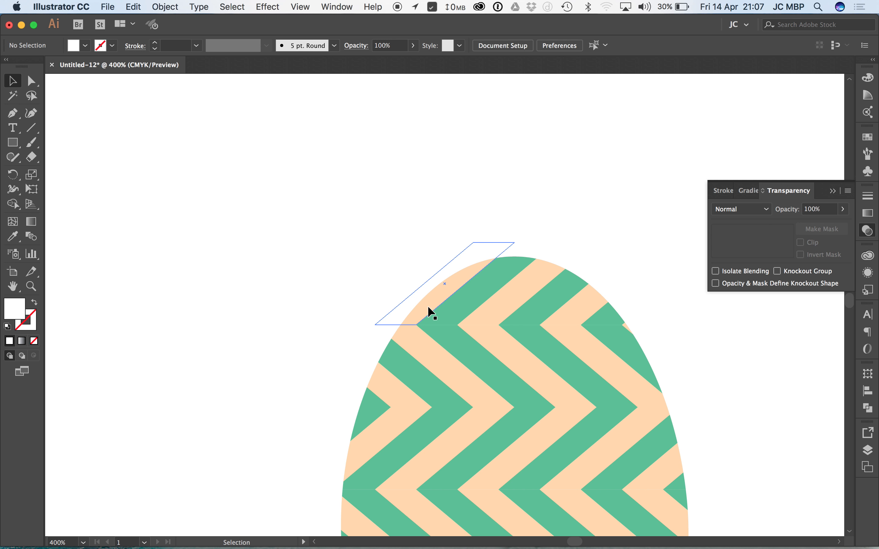
# Isolate the egg's clip group and select its egg-shaped clipping path.
pyautogui.doubleClick(429, 307)
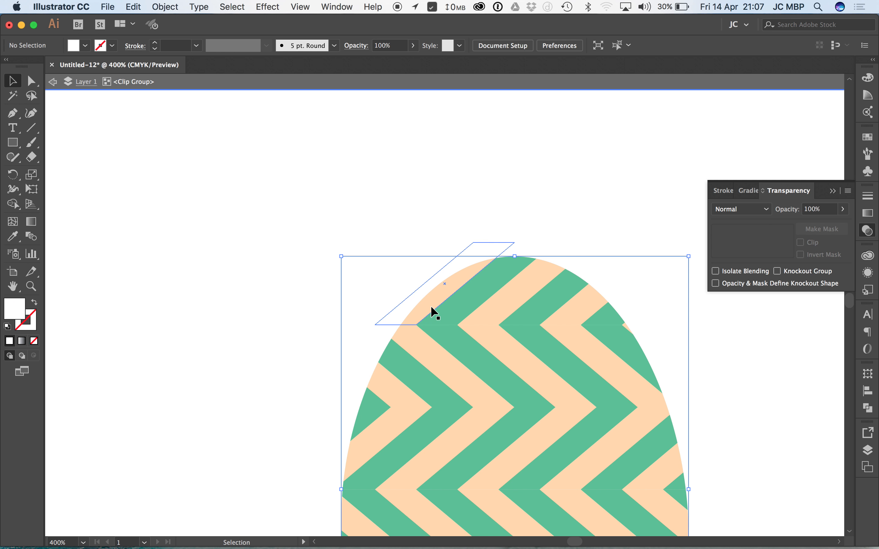
pyautogui.click(534, 256)
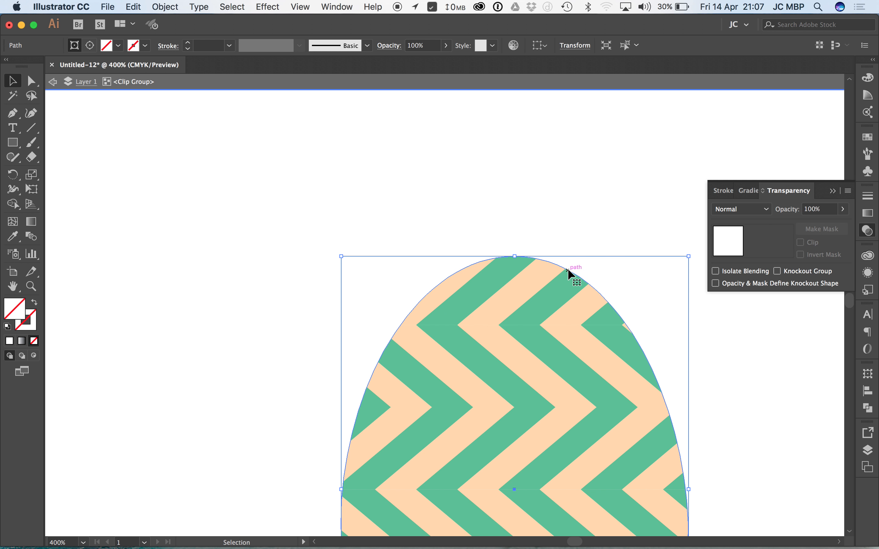
pyautogui.press('space')
pyautogui.moveTo(514, 263); pyautogui.dragTo(376, 151)
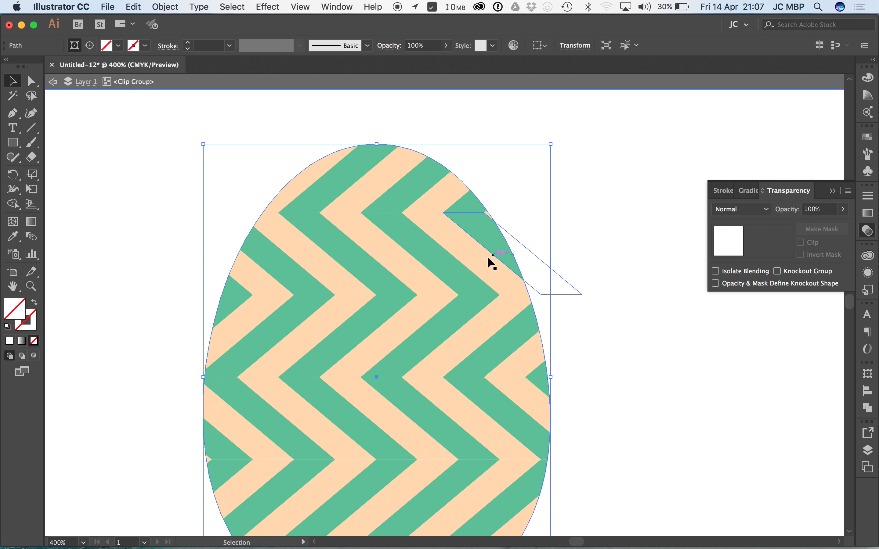
# Try moving the chevron pattern group inside the egg's clipping path, and undo the move.
pyautogui.click(465, 278)
pyautogui.moveTo(446, 253); pyautogui.dragTo(447, 305)
pyautogui.press('super+z')
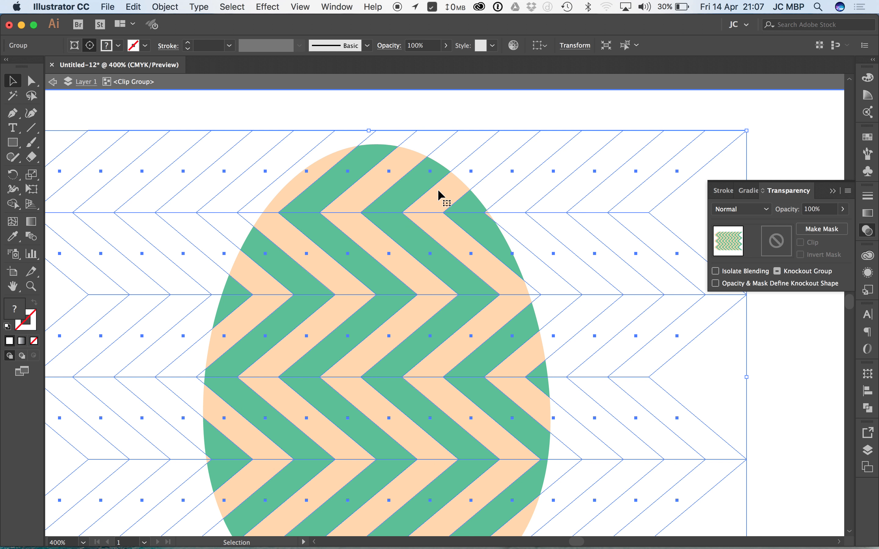
# Try moving the egg-shaped clipping path over the chevron pattern, and undo the move.
pyautogui.click(461, 179)
pyautogui.moveTo(462, 181); pyautogui.dragTo(496, 155)
pyautogui.press('super+z')
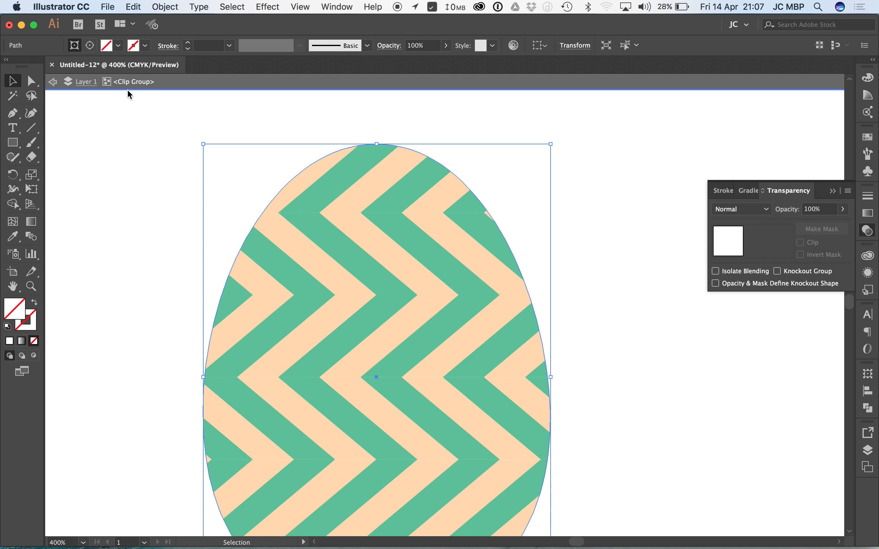
# Leave the clip group's isolation for Layer 1 and try moving the whole clipped egg as one object.
pyautogui.click(60, 87)
pyautogui.click(159, 129)
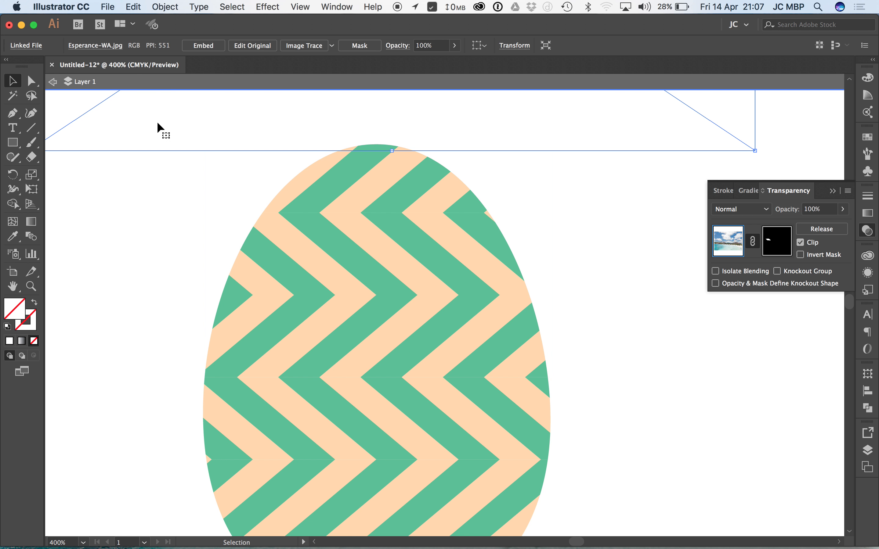
pyautogui.moveTo(460, 321); pyautogui.dragTo(609, 406)
pyautogui.moveTo(521, 316); pyautogui.dragTo(379, 332)
pyautogui.press('super+z')
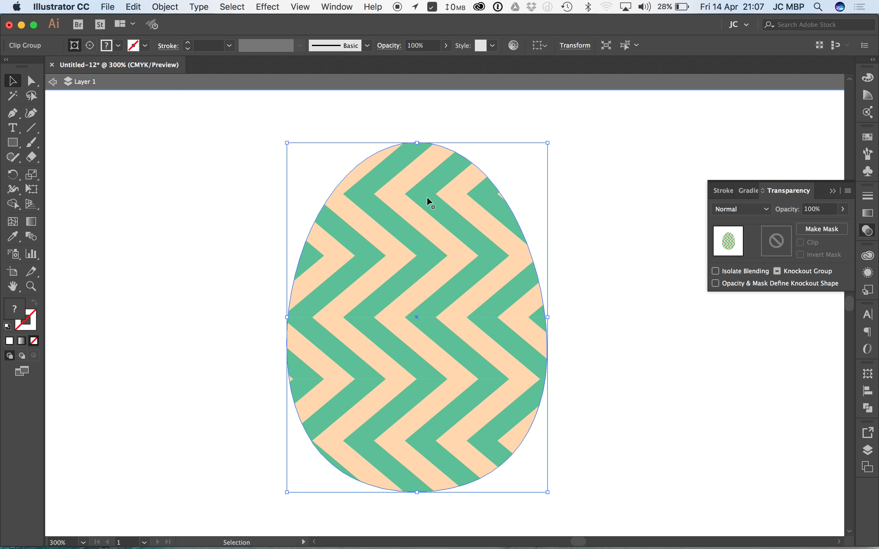
# Leave Layer 1's isolation and isolate the egg-shaped clipping path inside the clip group.
pyautogui.doubleClick(596, 184)
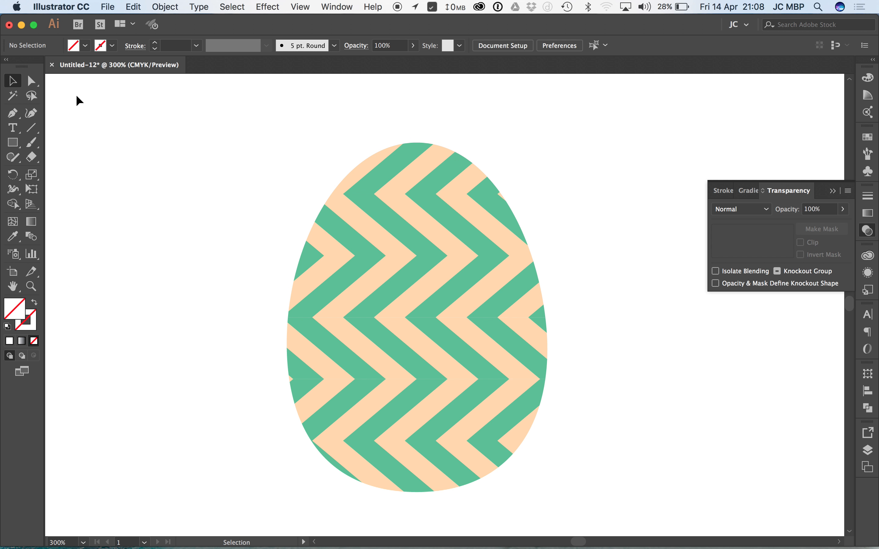
pyautogui.doubleClick(450, 149)
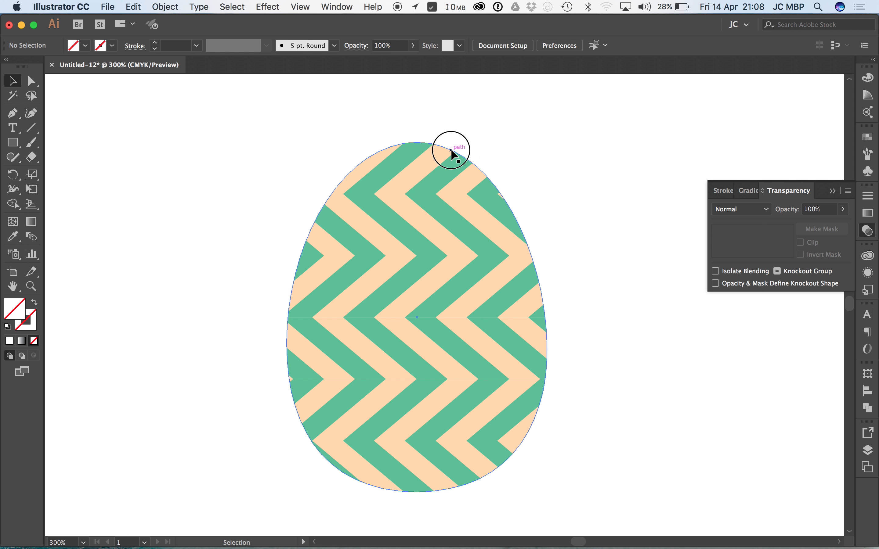
pyautogui.click(450, 150)
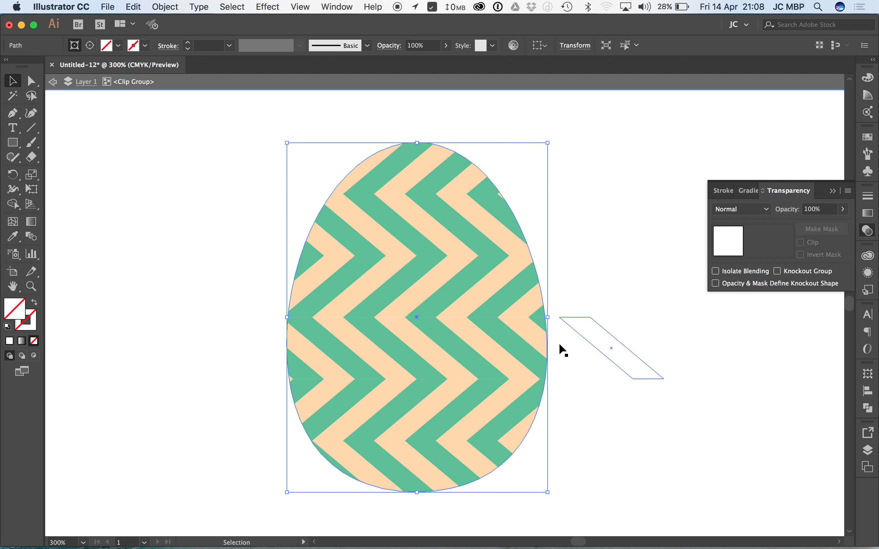
pyautogui.doubleClick(470, 160)
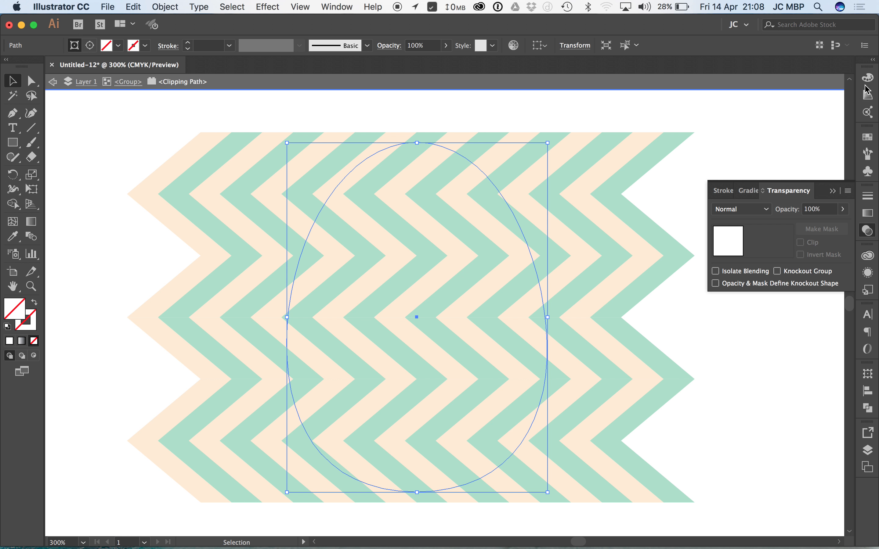
# Fill the isolated egg clipping path with turquoise, C 50.98% and Y 21.57%, and deselect it.
pyautogui.click(31, 81)
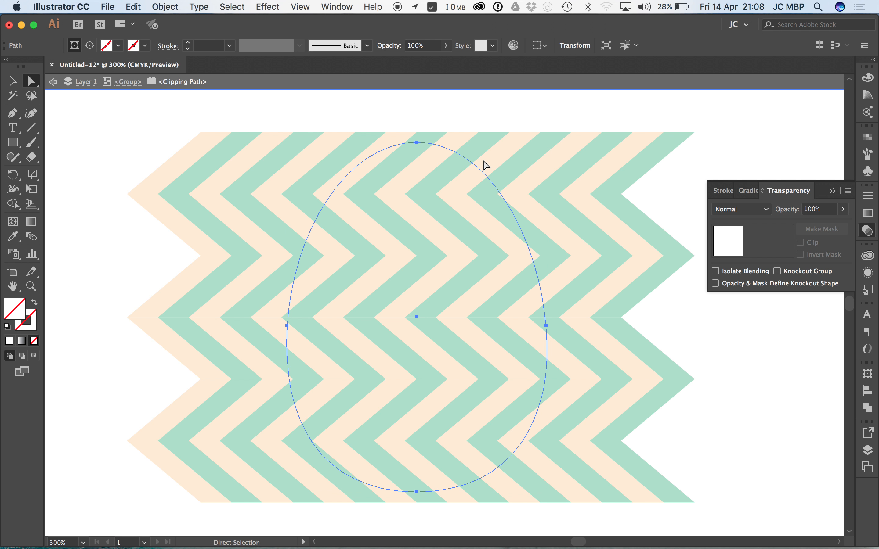
pyautogui.click(868, 78)
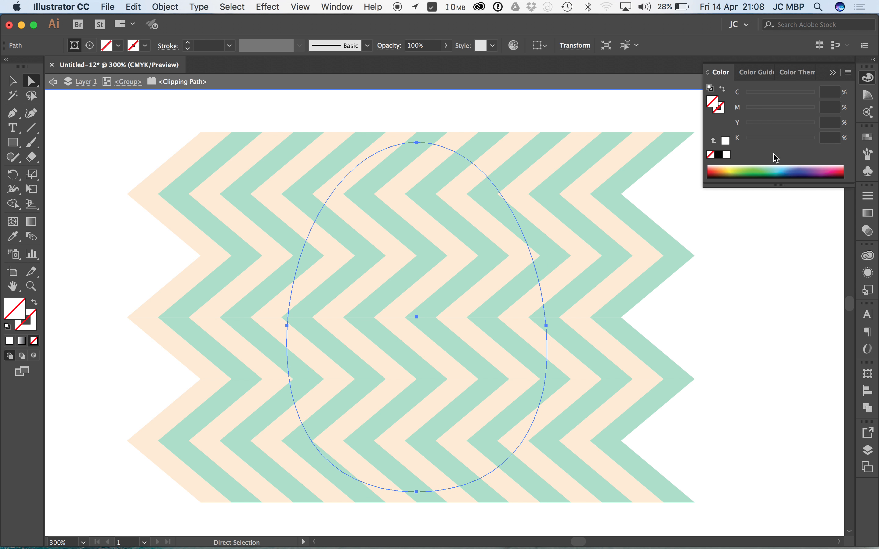
pyautogui.click(776, 170)
pyautogui.click(570, 210)
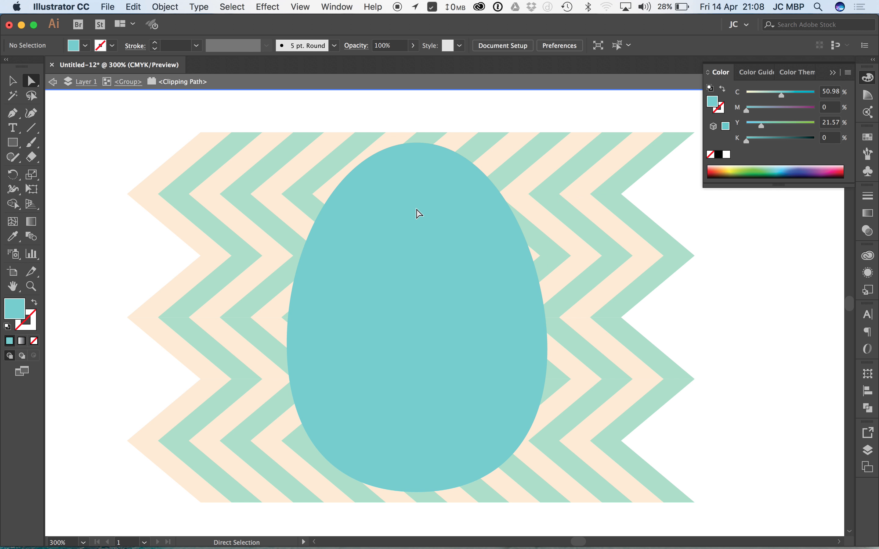
# Leave the clipping path's isolation and check the contextual commands available for the clipped egg.
pyautogui.rightClick(491, 240)
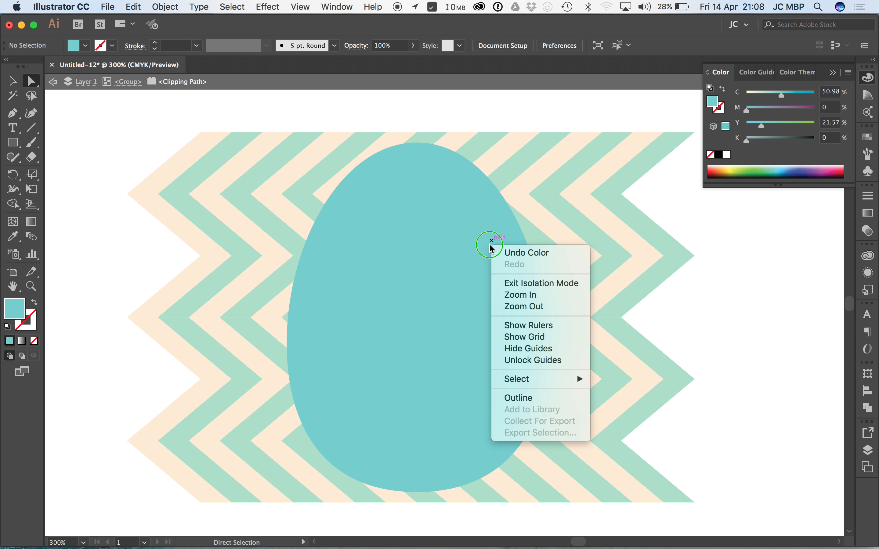
pyautogui.click(574, 344)
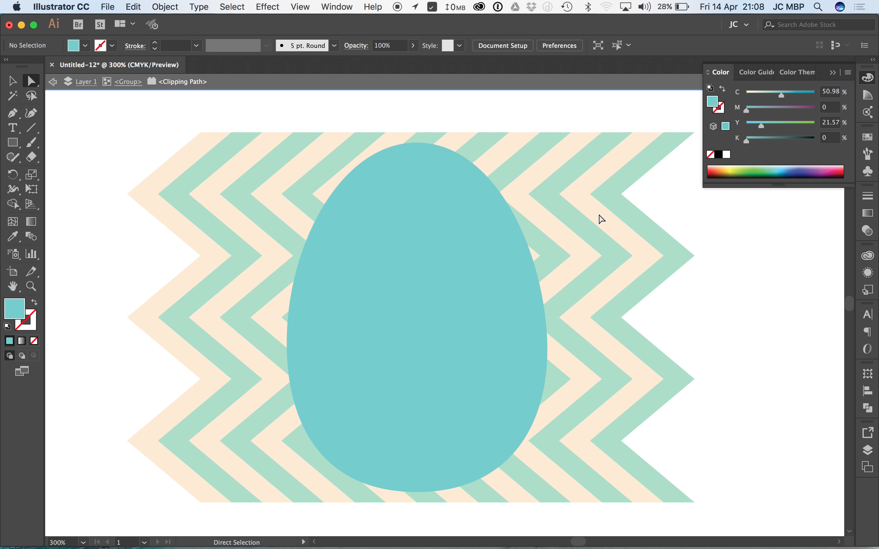
pyautogui.press('Escape')
pyautogui.rightClick(503, 261)
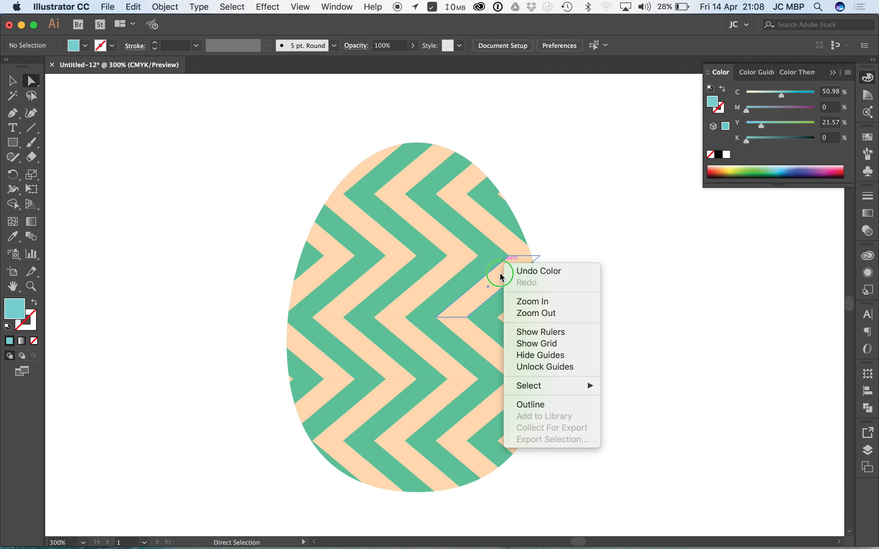
pyautogui.click(681, 268)
# Draw a turquoise rectangle overlapping the egg's edge, select both objects and check the Make Clipping Mask option without applying it.
pyautogui.press('v')
pyautogui.moveTo(598, 203); pyautogui.dragTo(502, 304)
pyautogui.press('m')
pyautogui.moveTo(573, 244); pyautogui.dragTo(484, 324)
pyautogui.press('v')
pyautogui.moveTo(596, 204); pyautogui.dragTo(504, 305)
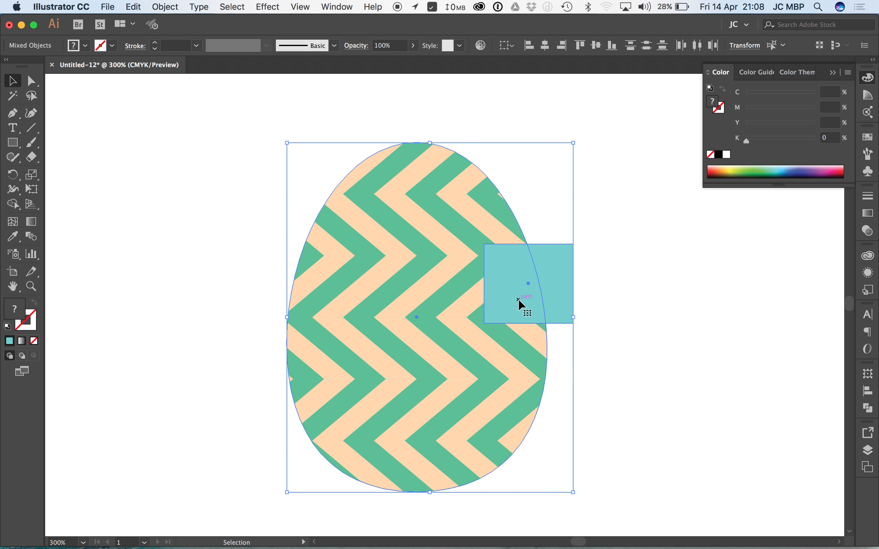
pyautogui.rightClick(519, 303)
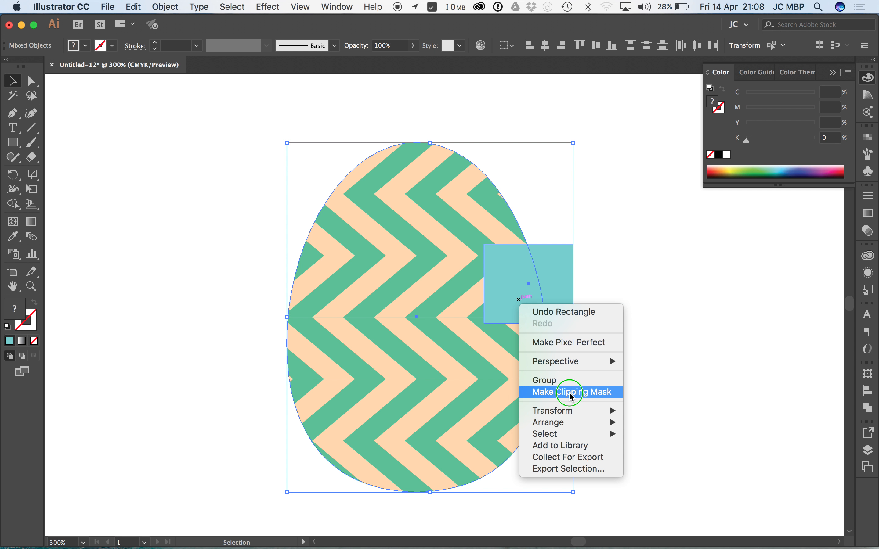
pyautogui.click(702, 335)
# Delete the turquoise test rectangle overlapping the egg's edge.
pyautogui.click(657, 256)
pyautogui.click(556, 285)
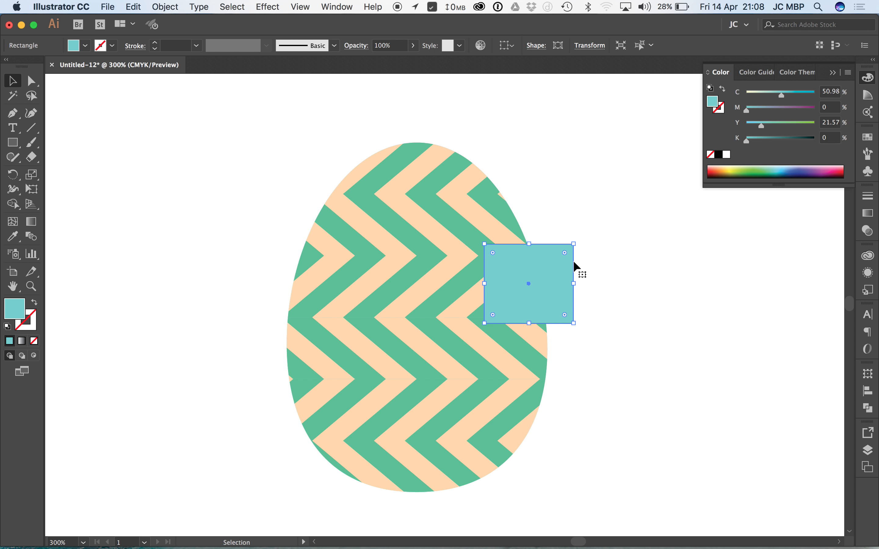
pyautogui.press('Delete')
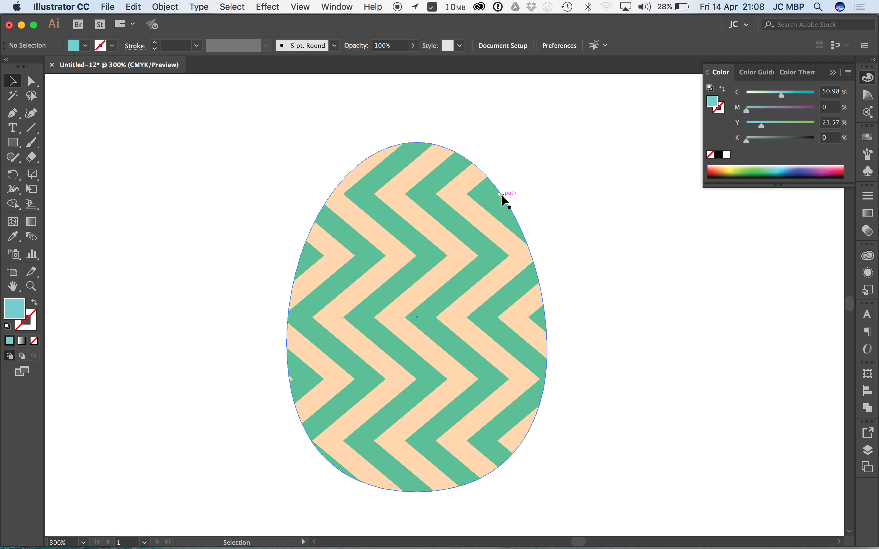
# Select the clipped egg and isolate its turquoise-filled clipping path.
pyautogui.moveTo(571, 132); pyautogui.dragTo(489, 177)
pyautogui.click(489, 177)
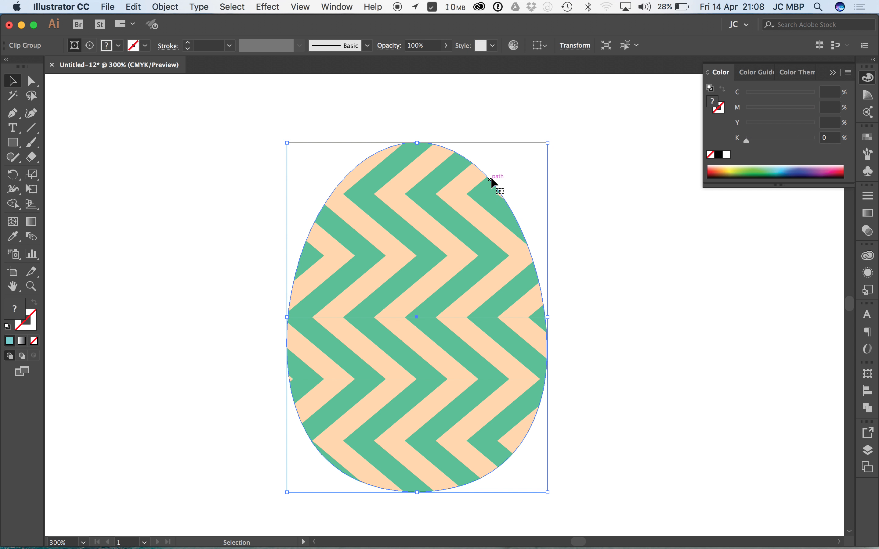
pyautogui.doubleClick(490, 179)
pyautogui.doubleClick(491, 178)
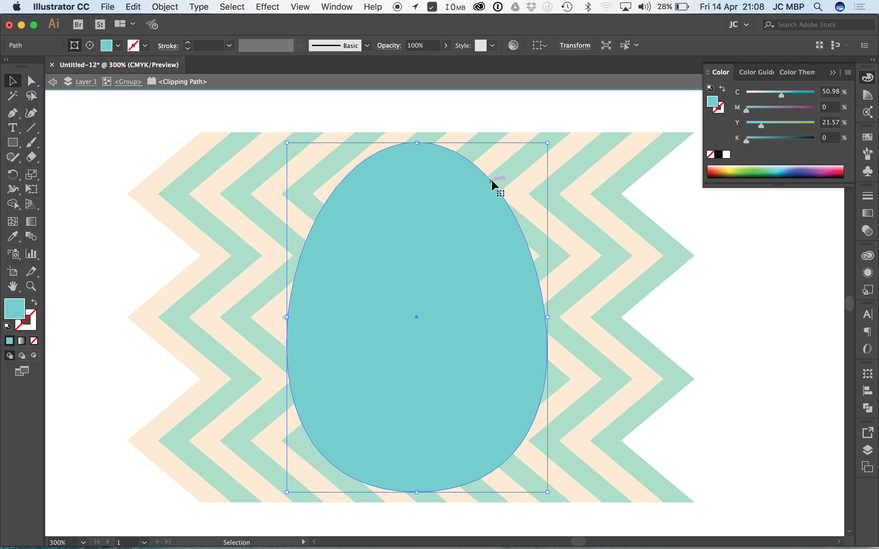
# Change the egg clipping path's fill to green, C 61.96% and Y 100%, and leave isolation.
pyautogui.click(439, 237)
pyautogui.click(757, 170)
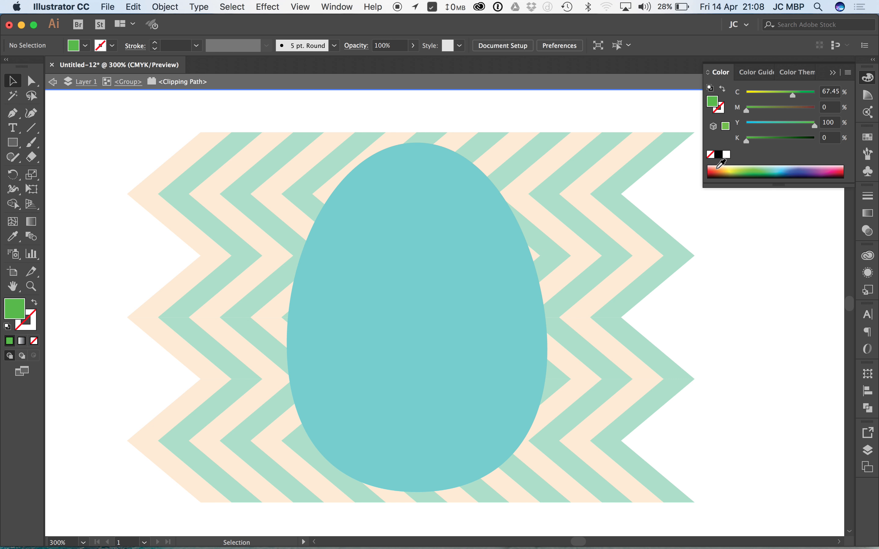
pyautogui.click(460, 151)
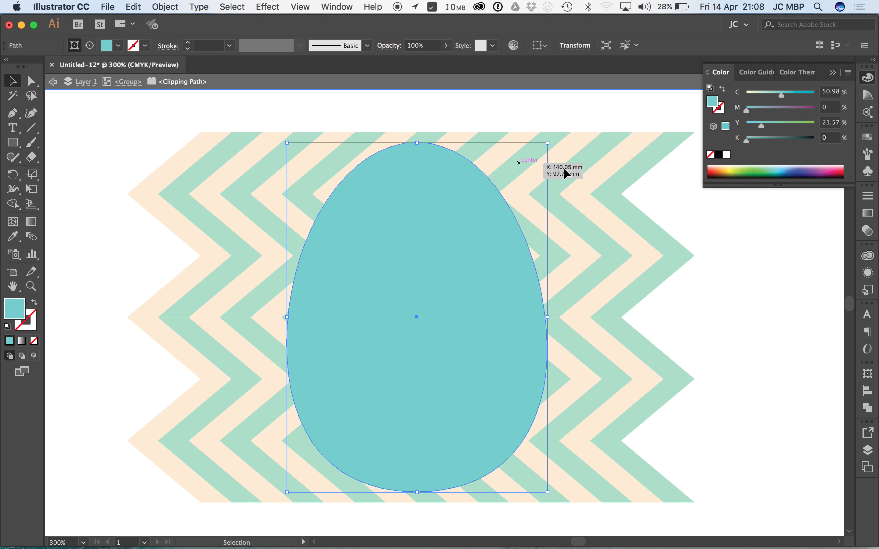
pyautogui.click(718, 167)
pyautogui.click(739, 170)
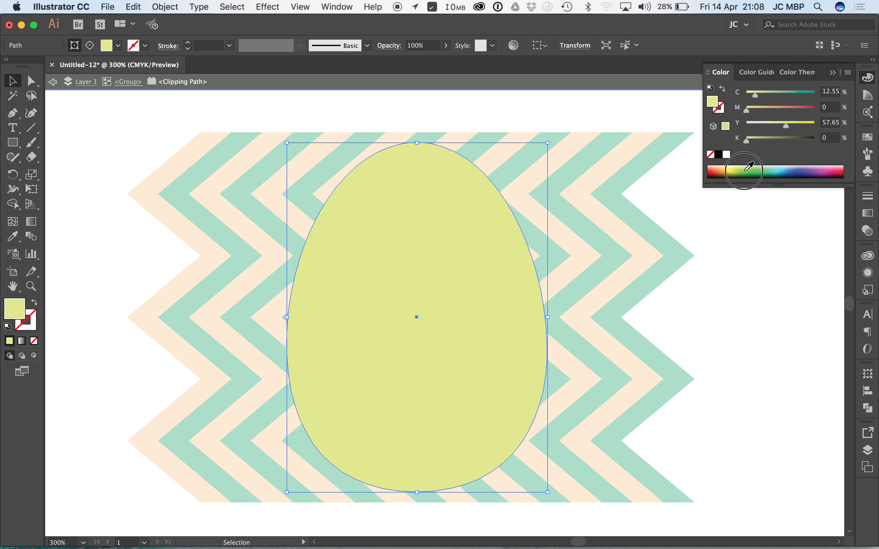
pyautogui.click(754, 172)
pyautogui.doubleClick(552, 110)
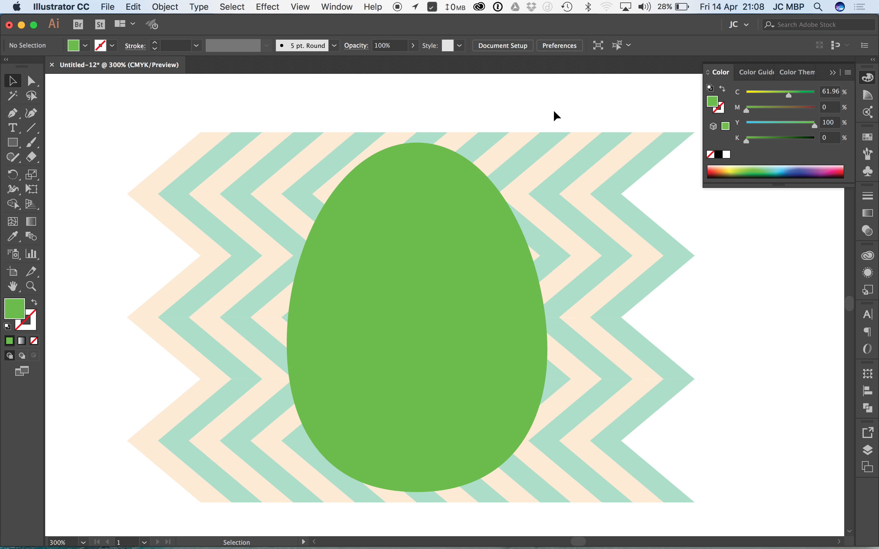
# Return to the cloud artwork and select the masked cloud photo on the blue rectangle.
pyautogui.rightClick(473, 356)
pyautogui.click(497, 395)
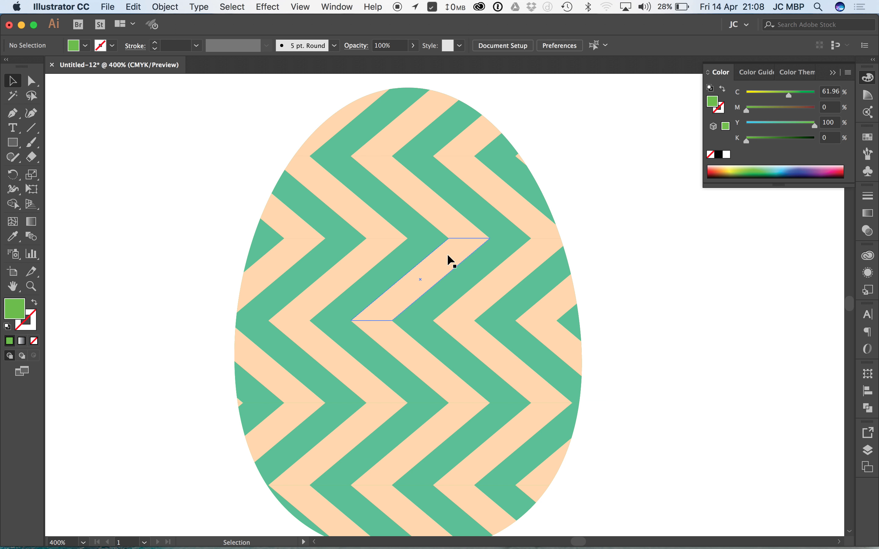
pyautogui.keyDown('alt'); pyautogui.keyDown('super'); pyautogui.click(469, 232); pyautogui.keyUp('super'); pyautogui.keyUp('alt')
pyautogui.keyDown('super'); pyautogui.click(470, 232); pyautogui.keyUp('super')
pyautogui.moveTo(342, 155); pyautogui.dragTo(481, 353)
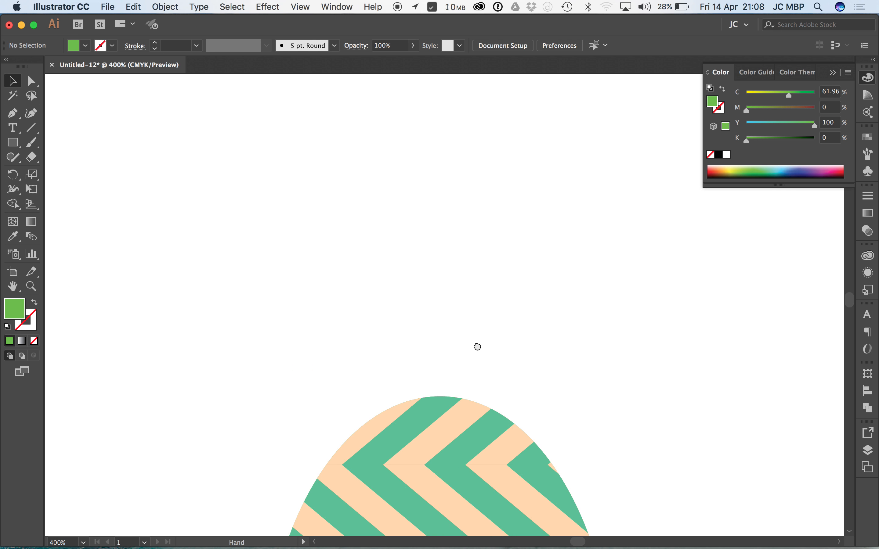
pyautogui.press('super+minus')
pyautogui.press('super+minus')
pyautogui.moveTo(289, 153); pyautogui.dragTo(454, 332)
pyautogui.click(362, 236)
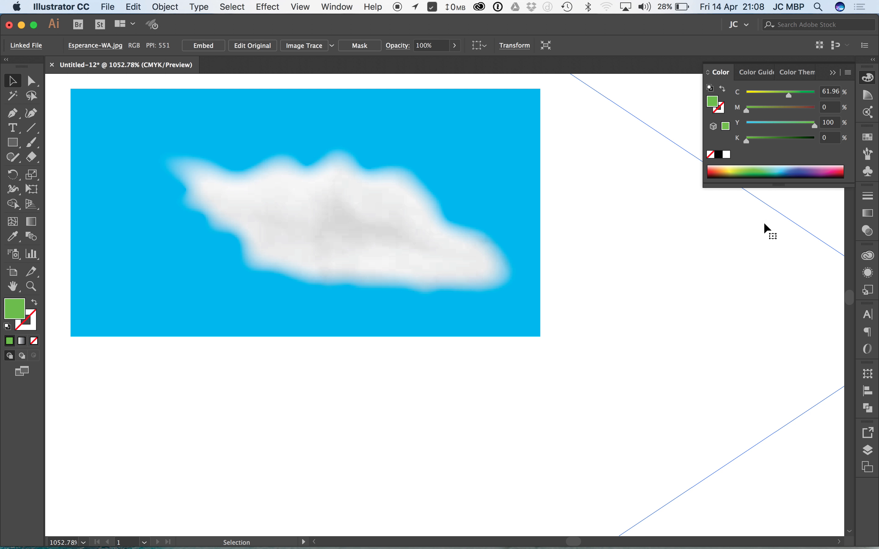
# Show the cloud photo's transparency settings, check the artwork in Outline view and return to Preview.
pyautogui.click(868, 231)
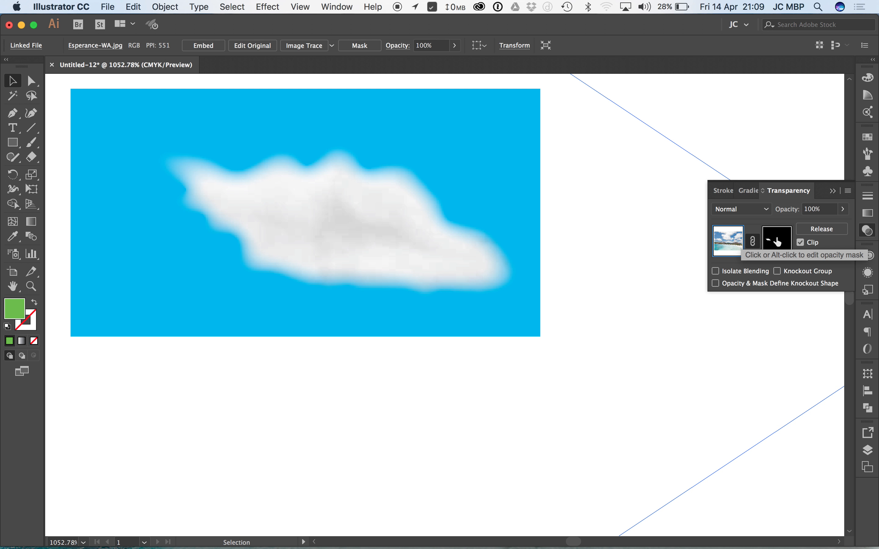
pyautogui.click(275, 9)
pyautogui.moveTo(300, 6)
pyautogui.click(316, 21)
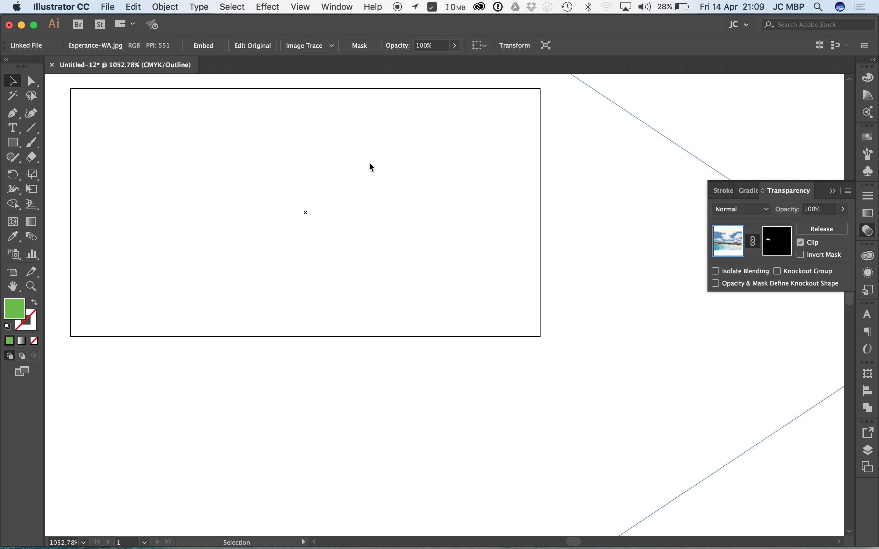
pyautogui.click(300, 7)
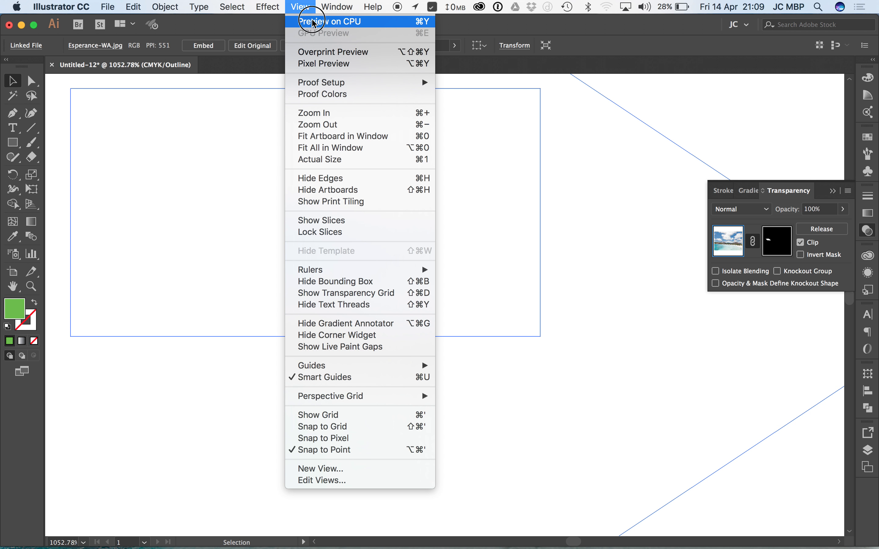
pyautogui.click(315, 23)
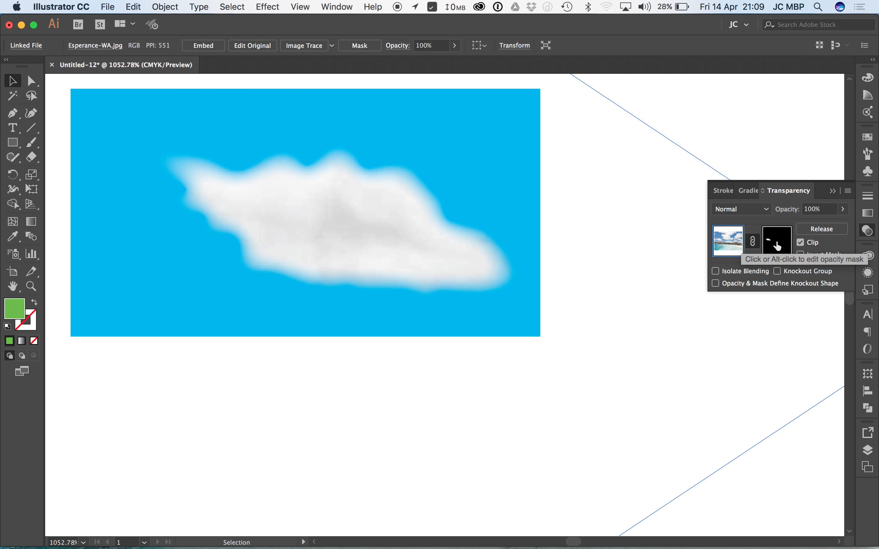
# Enter the cloud photo's opacity mask and reshape the mask path by moving an anchor point on its upper edge.
pyautogui.click(779, 244)
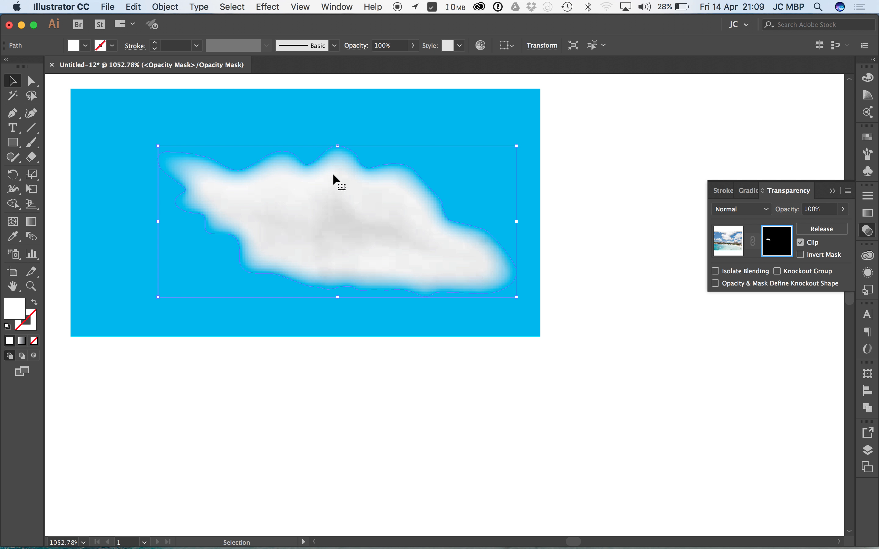
pyautogui.click(32, 80)
pyautogui.click(374, 169)
pyautogui.moveTo(376, 171); pyautogui.dragTo(382, 126)
pyautogui.press('super+z')
# Try moving the whole opacity mask path over another part of the photo, and restore its place over the cloud.
pyautogui.moveTo(379, 227); pyautogui.dragTo(512, 124)
pyautogui.scroll(5, 561, 225)
pyautogui.moveTo(562, 244); pyautogui.dragTo(449, 305)
pyautogui.press('cmd+z')
pyautogui.press('cmd+z')
pyautogui.press('cmd+z')
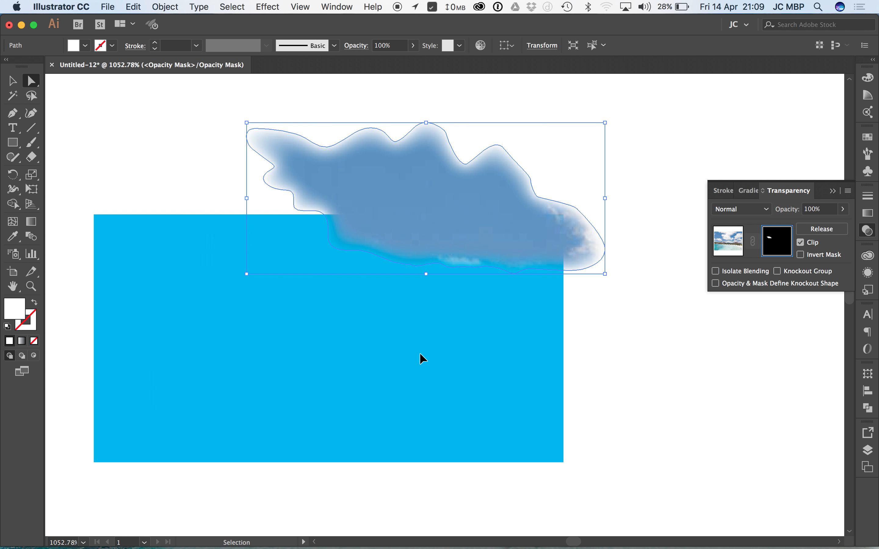
pyautogui.press('cmd+shift+z')
pyautogui.press('cmd+shift+z')
pyautogui.press('cmd+shift+z')
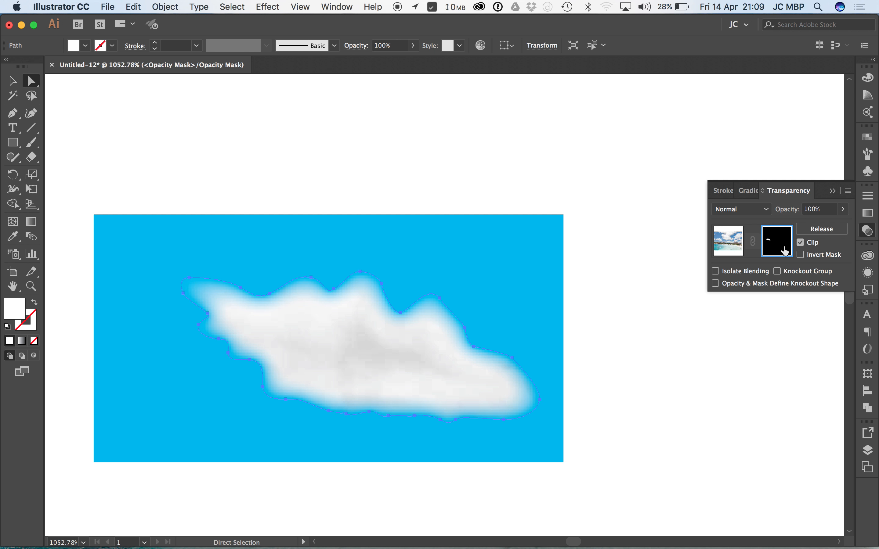
# Display the opacity mask on its own and set the cloud-shaped mask path's fill to 100% cyan.
pyautogui.press('alt')
pyautogui.keyDown('alt'); pyautogui.click(780, 248); pyautogui.keyUp('alt')
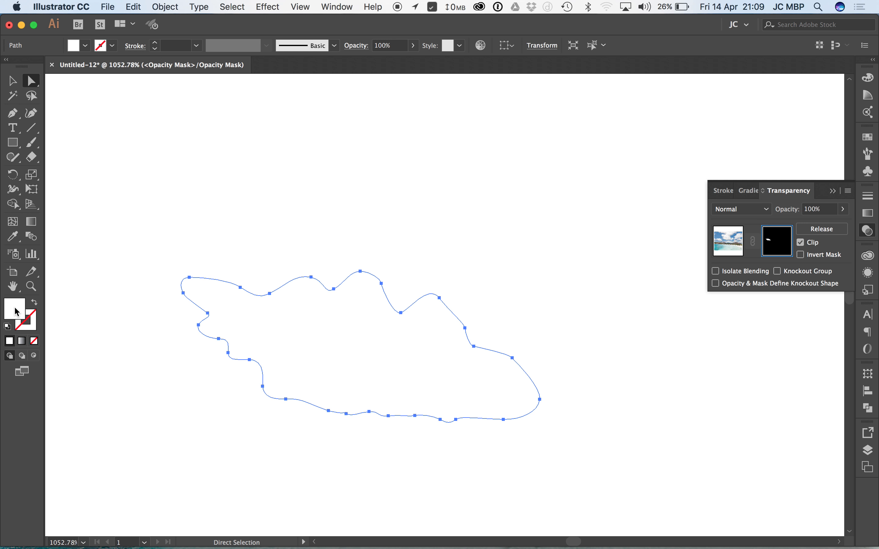
pyautogui.click(868, 78)
pyautogui.moveTo(793, 96); pyautogui.dragTo(830, 97)
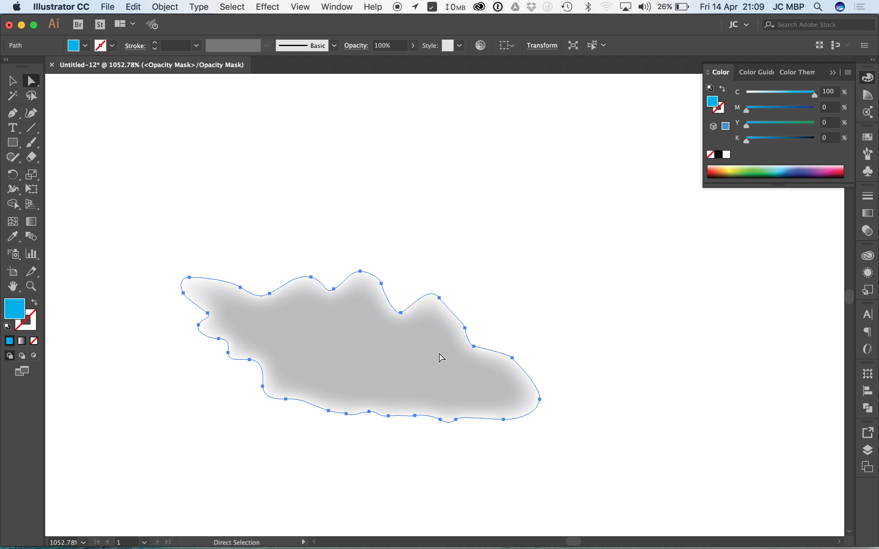
# Check the mask's thumbnail and add 65% magenta to the cloud-shaped mask path's fill.
pyautogui.click(867, 231)
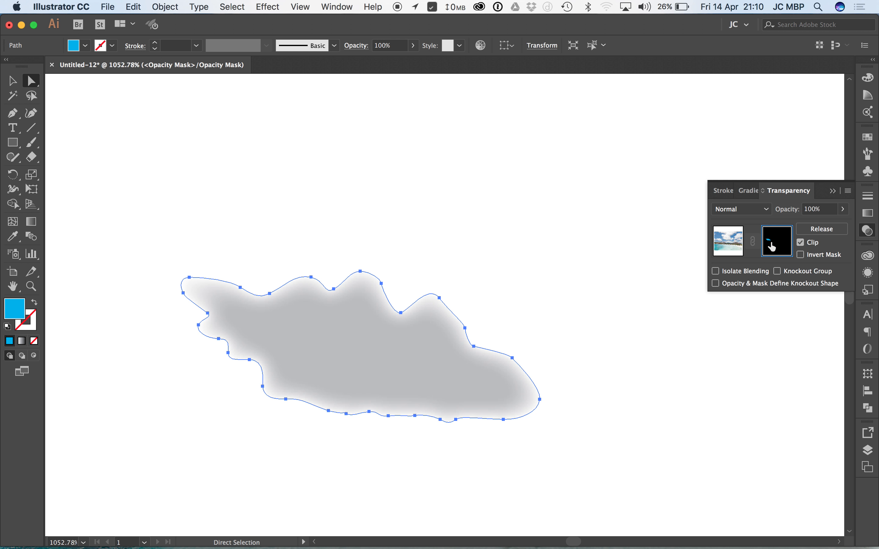
pyautogui.click(868, 77)
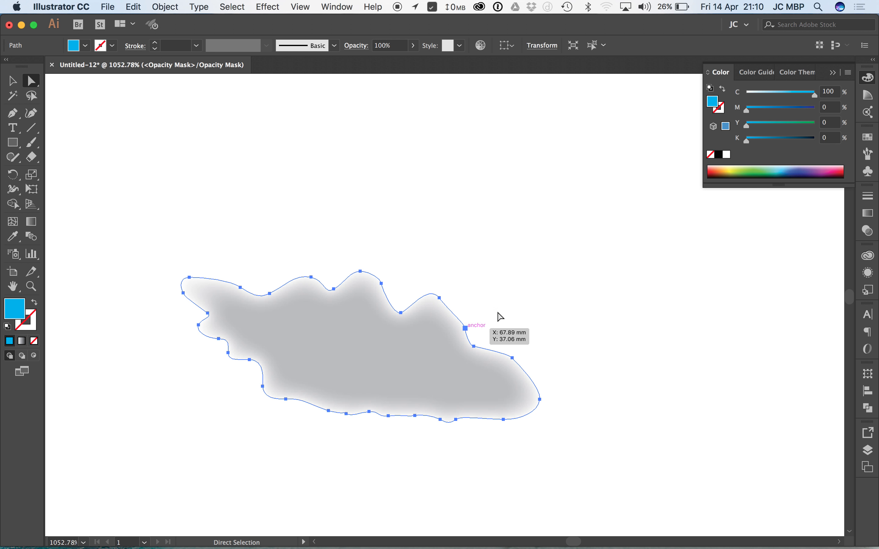
pyautogui.moveTo(766, 110); pyautogui.dragTo(791, 110)
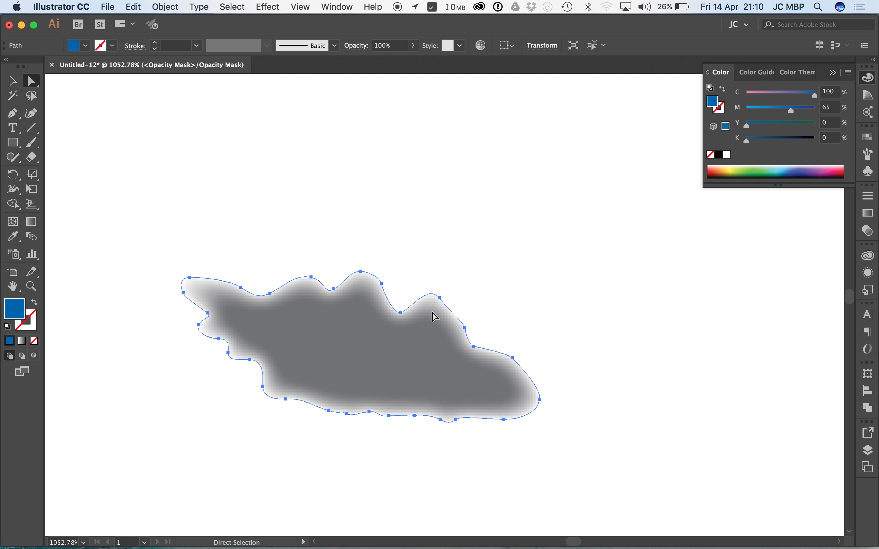
# Set the cloud-shaped mask path's fill to white and stop editing the opacity mask.
pyautogui.click(420, 266)
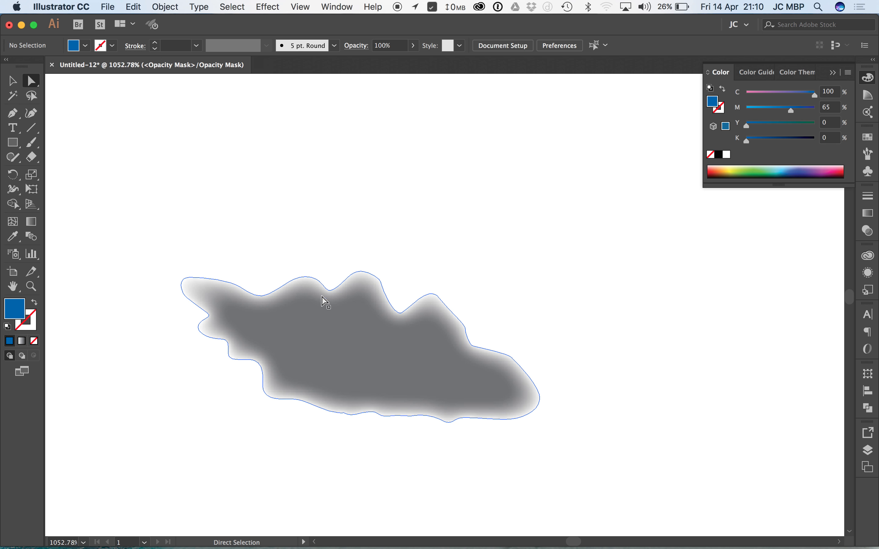
pyautogui.click(409, 349)
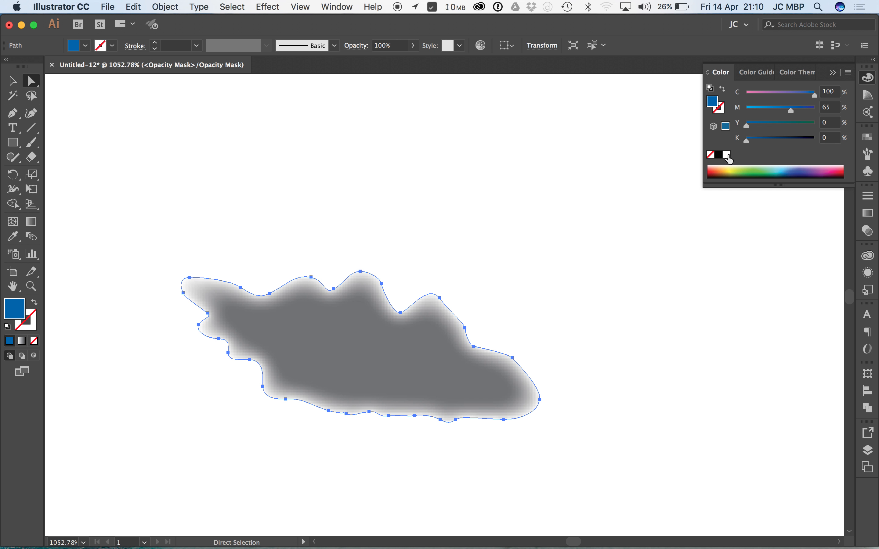
pyautogui.click(727, 156)
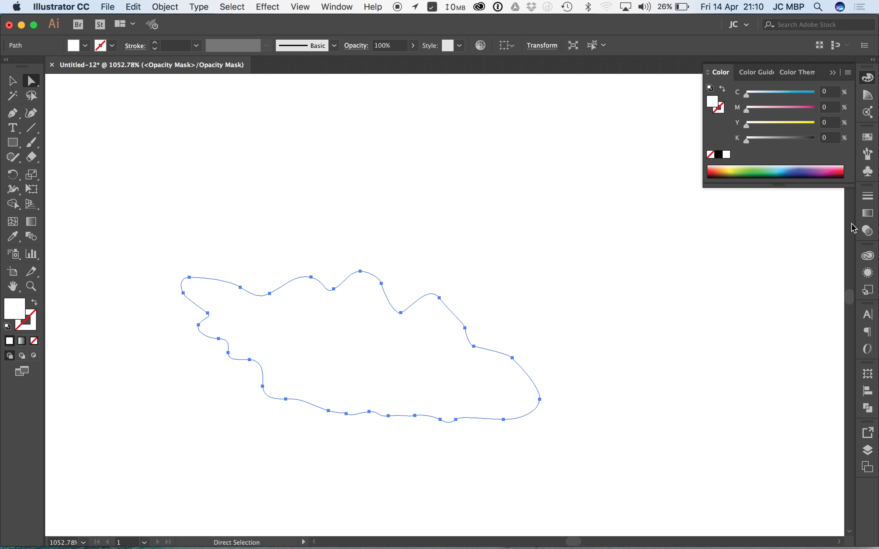
pyautogui.click(868, 230)
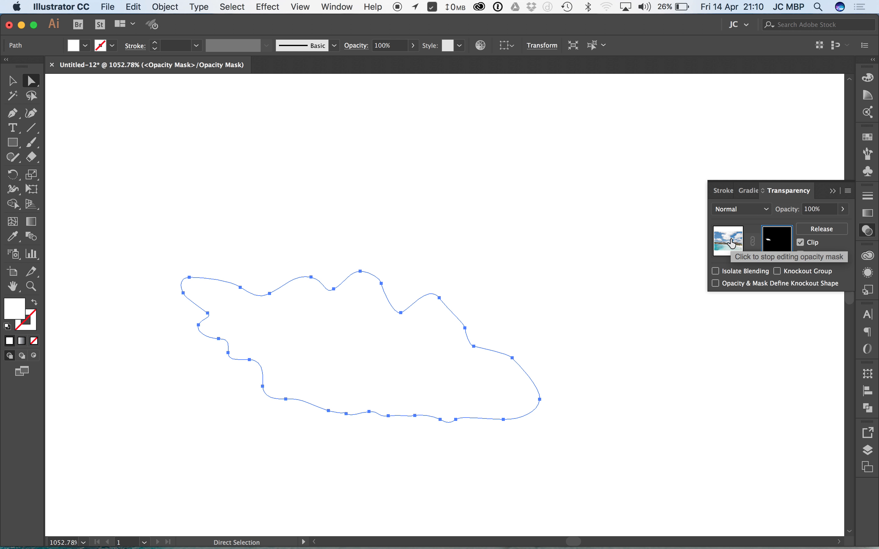
pyautogui.click(731, 244)
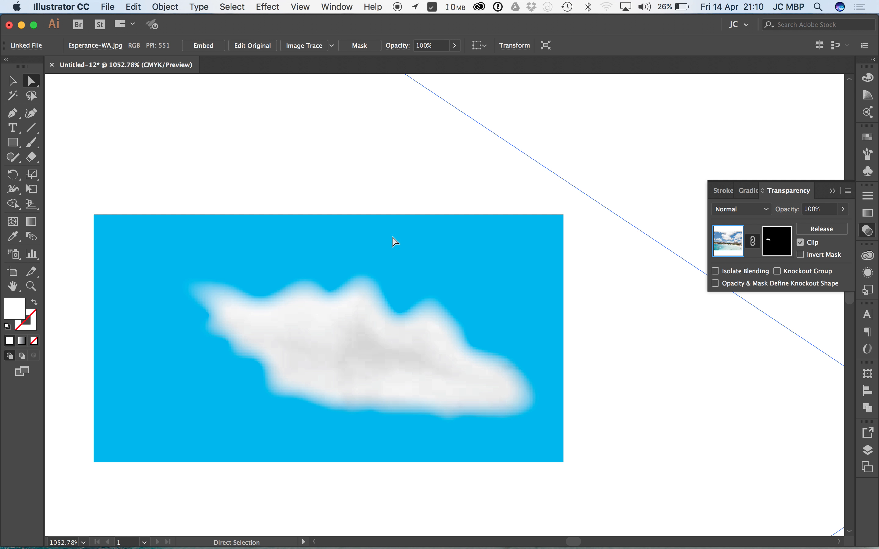
# Release the opacity mask from the cloud photo so the full beach photo and the mask path are separate objects.
pyautogui.keyDown('alt'); pyautogui.keyDown('super'); pyautogui.click(428, 270); pyautogui.keyUp('super'); pyautogui.keyUp('alt')
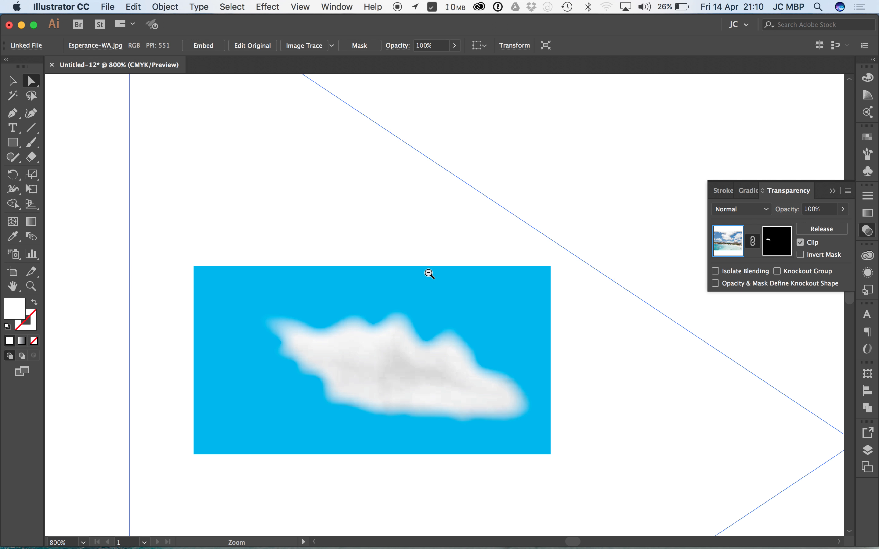
pyautogui.click(171, 314)
pyautogui.press('v')
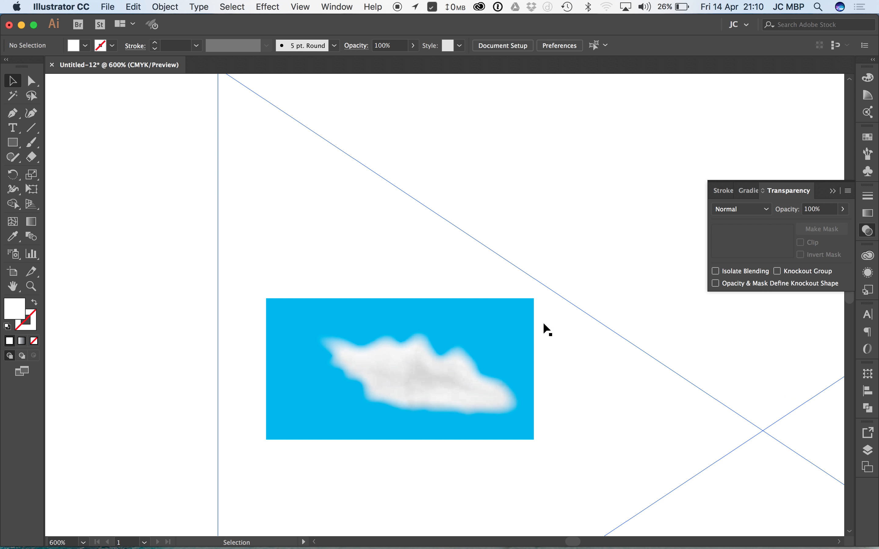
pyautogui.keyDown('alt'); pyautogui.keyDown('super'); pyautogui.click(558, 329); pyautogui.keyUp('super'); pyautogui.keyUp('alt')
pyautogui.keyDown('alt'); pyautogui.keyDown('super'); pyautogui.click(558, 330); pyautogui.keyUp('super'); pyautogui.keyUp('alt')
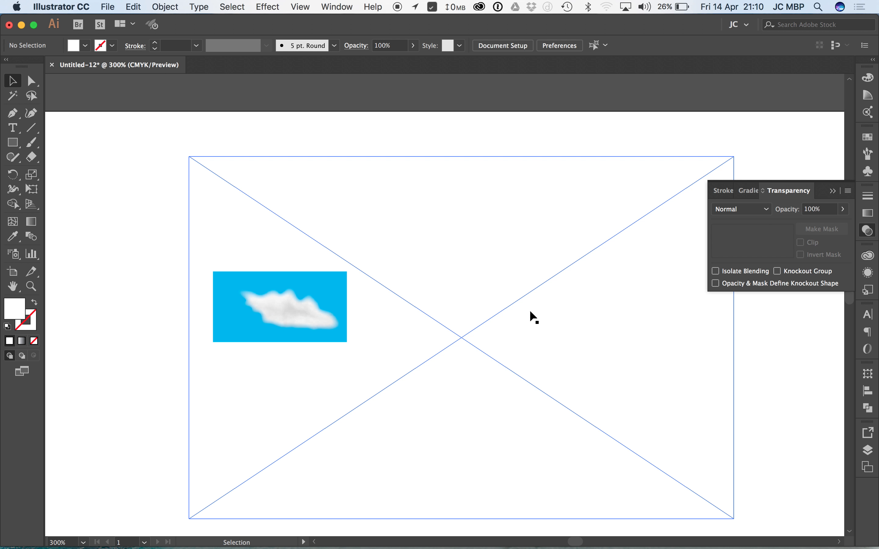
pyautogui.click(318, 312)
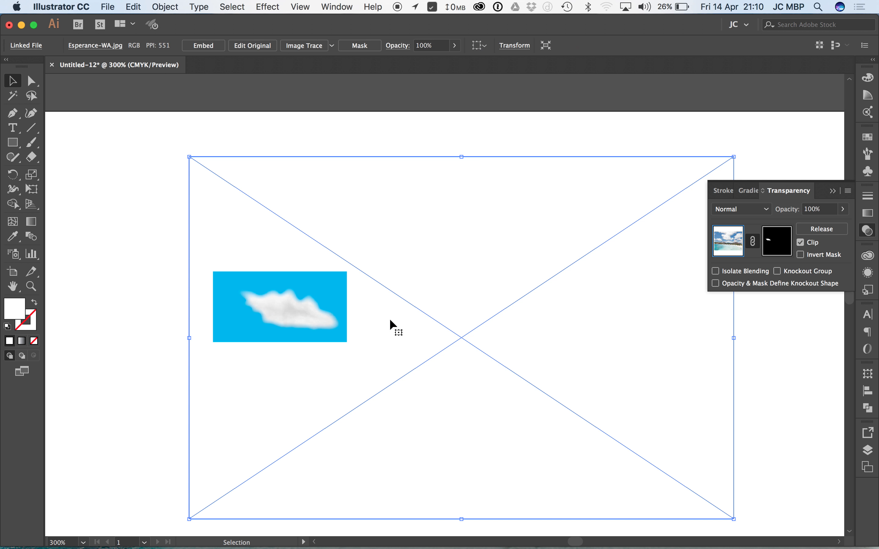
pyautogui.click(822, 232)
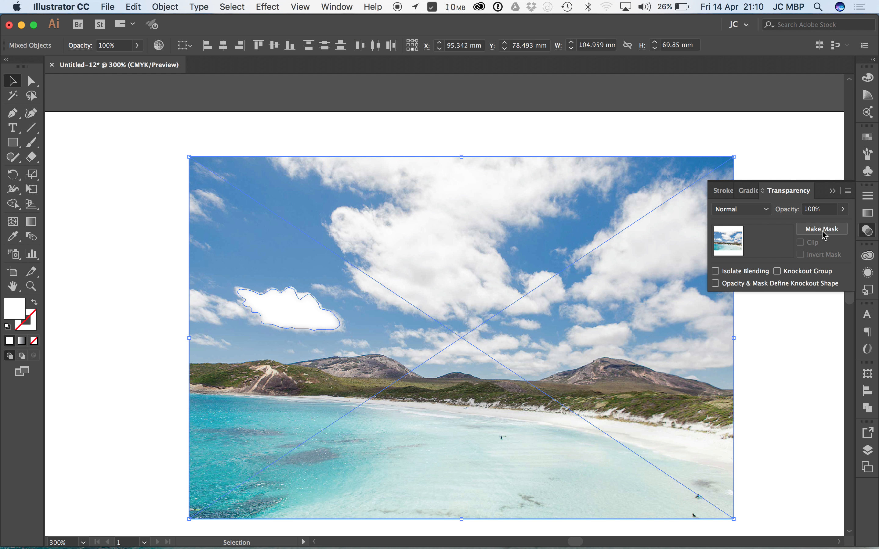
pyautogui.click(795, 142)
# Try moving the beach photo away to select the feathered cloud path over the blue rectangle, and undo the move.
pyautogui.moveTo(352, 257); pyautogui.dragTo(548, 246)
pyautogui.click(298, 301)
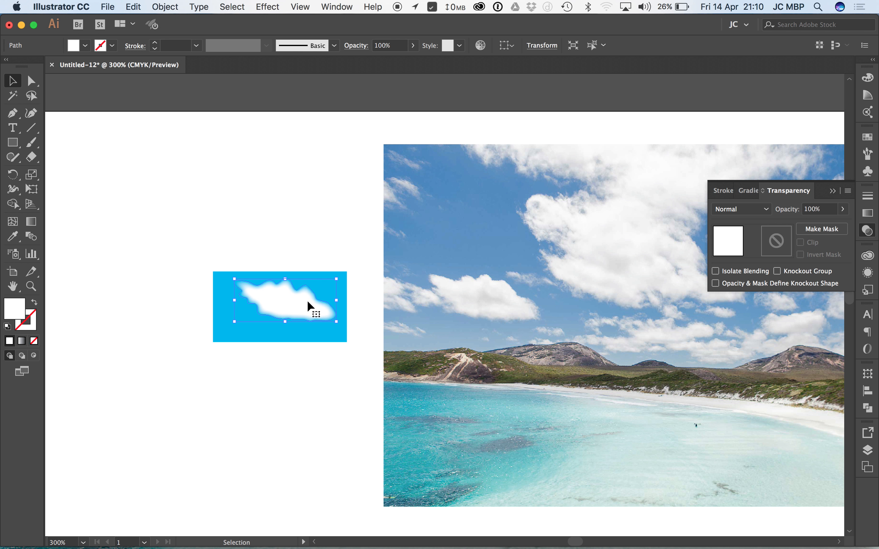
pyautogui.press('super+z')
pyautogui.press('super+z')
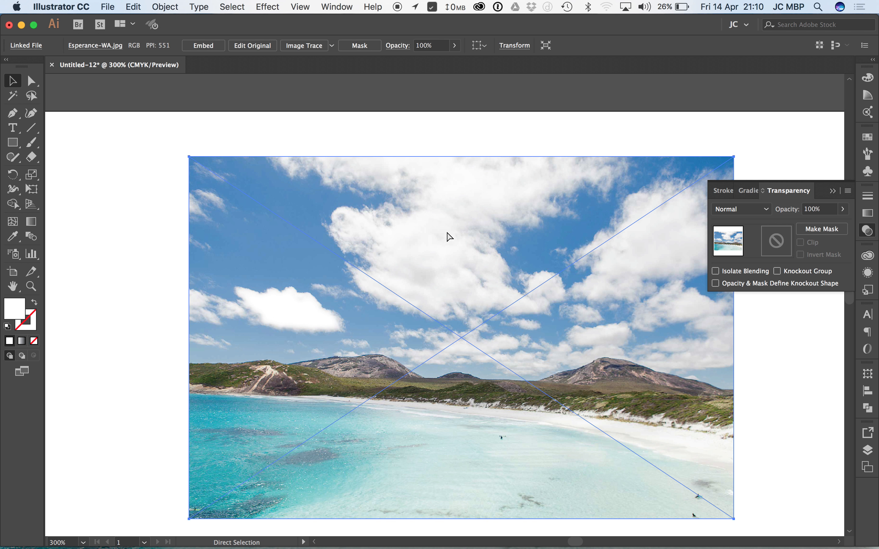
pyautogui.click(397, 138)
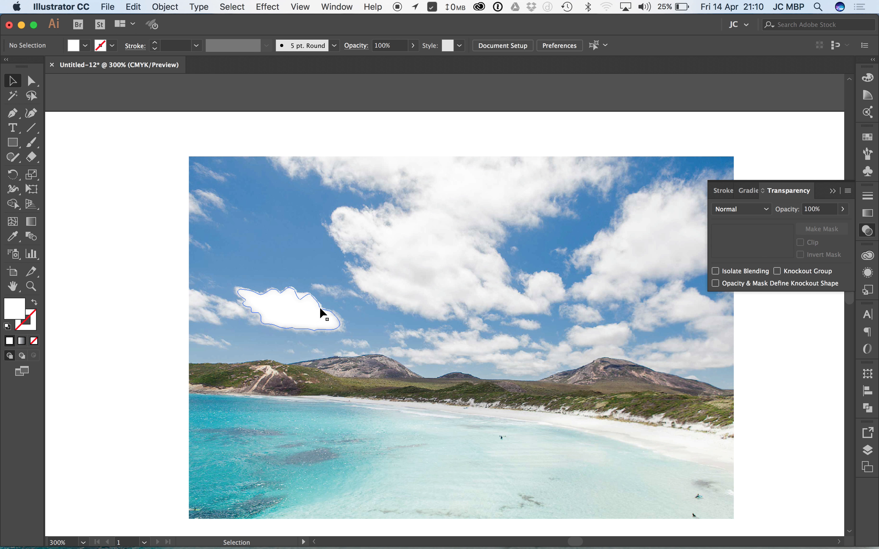
# Draw a closed white fish shape with an open mouth and forked tail over the beach photo using the Pen tool.
pyautogui.press('m')
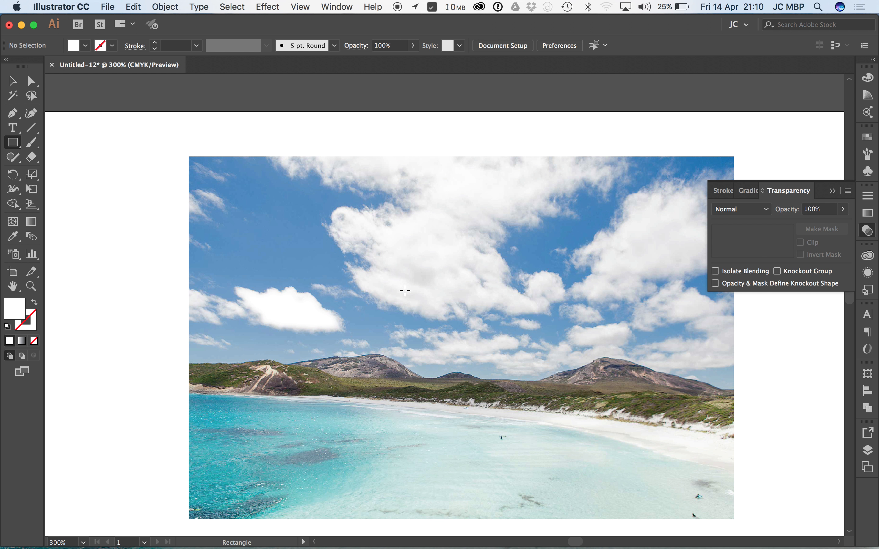
pyautogui.press('p')
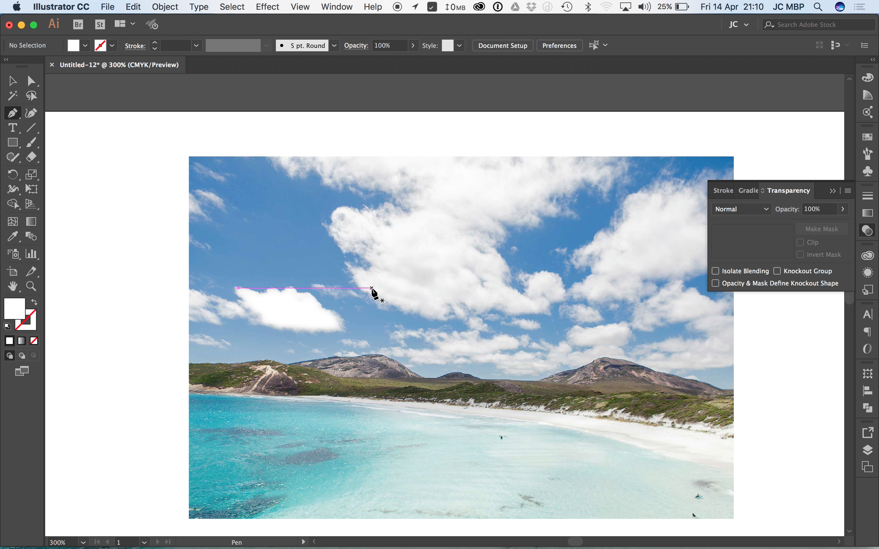
pyautogui.moveTo(372, 287); pyautogui.dragTo(413, 247)
pyautogui.moveTo(569, 235); pyautogui.dragTo(632, 275)
pyautogui.click(667, 285)
pyautogui.click(700, 193)
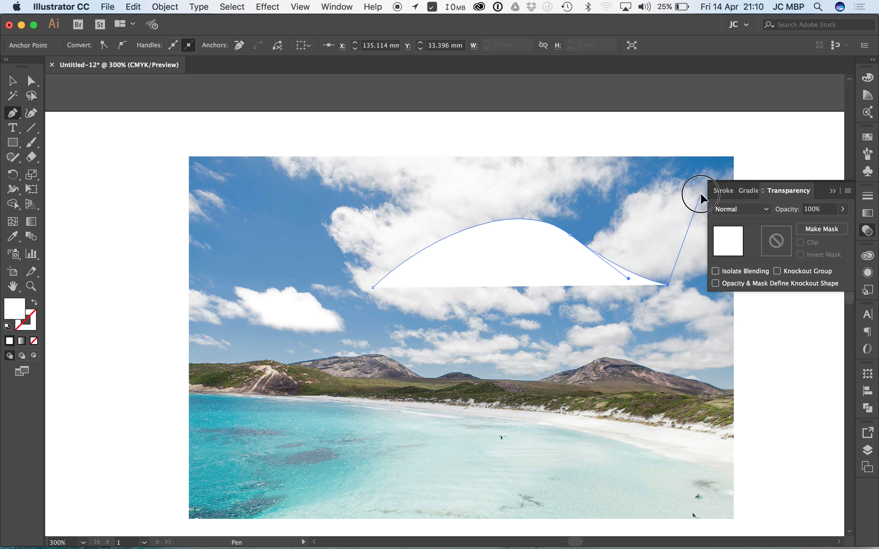
pyautogui.click(706, 378)
pyautogui.click(631, 317)
pyautogui.moveTo(481, 399); pyautogui.dragTo(394, 385)
pyautogui.click(373, 338)
pyautogui.click(511, 314)
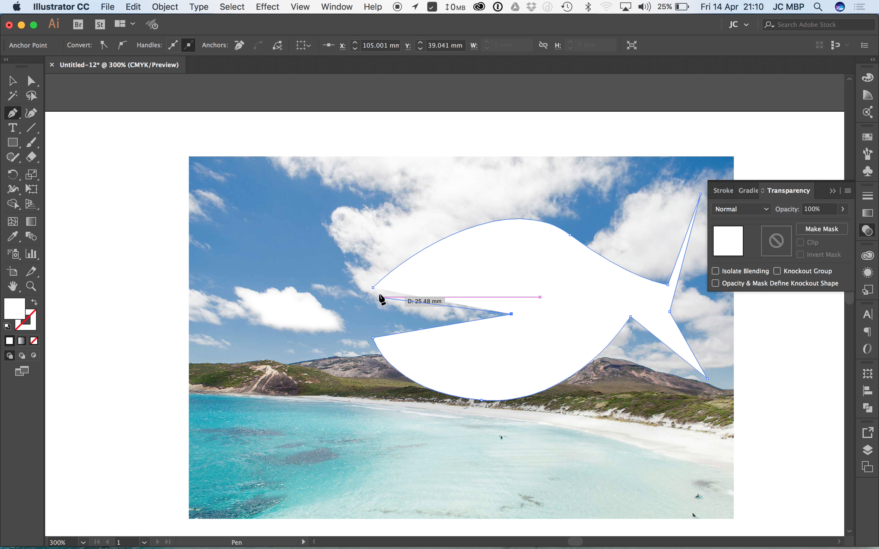
pyautogui.click(373, 289)
pyautogui.press('super+shift+a')
# Try making an opacity mask from the fish shape and the beach photo, and undo it.
pyautogui.press('m')
pyautogui.press('v')
pyautogui.moveTo(518, 127); pyautogui.dragTo(470, 276)
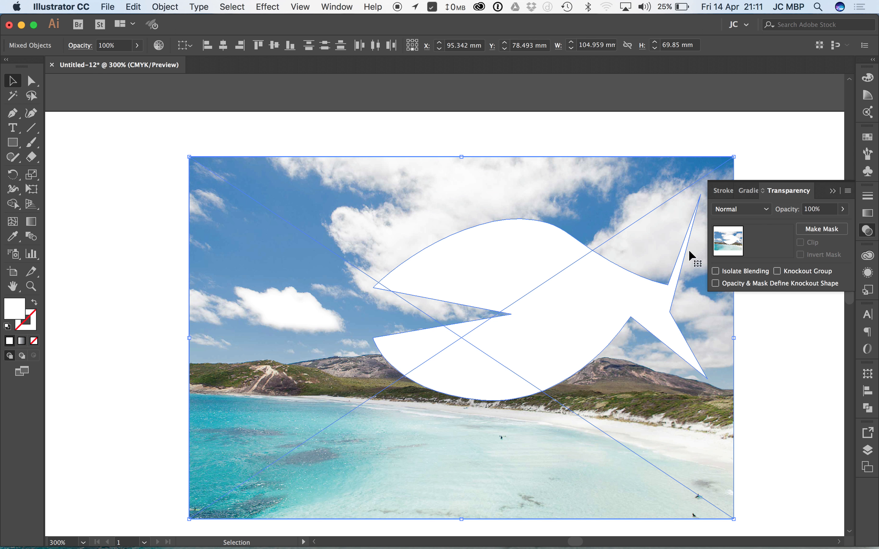
pyautogui.click(815, 229)
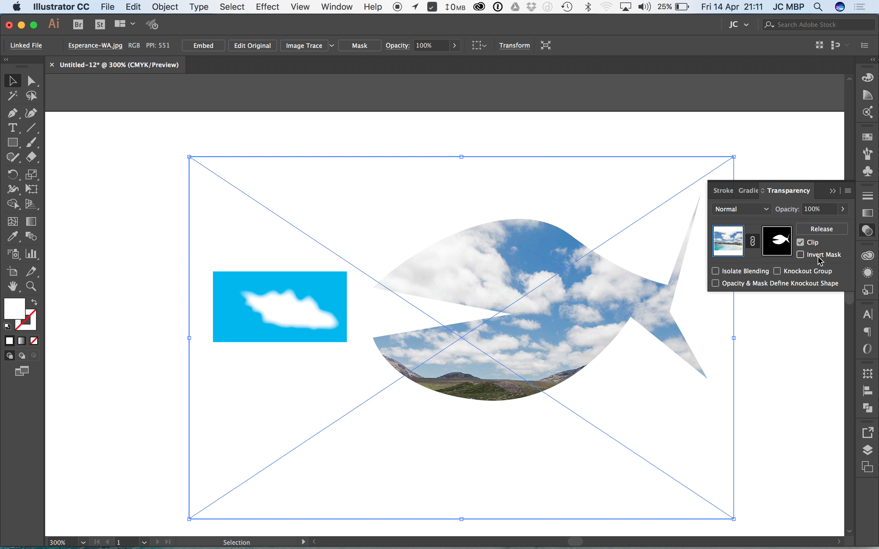
pyautogui.press('super+z')
pyautogui.click(616, 129)
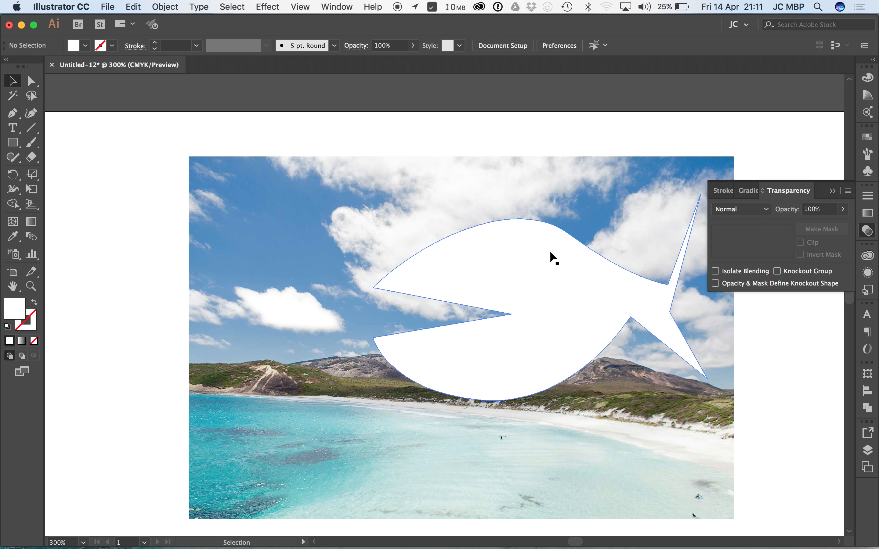
# Isolate the fish shape, apply the Feather effect to it, and exit isolation mode.
pyautogui.doubleClick(550, 253)
pyautogui.click(267, 7)
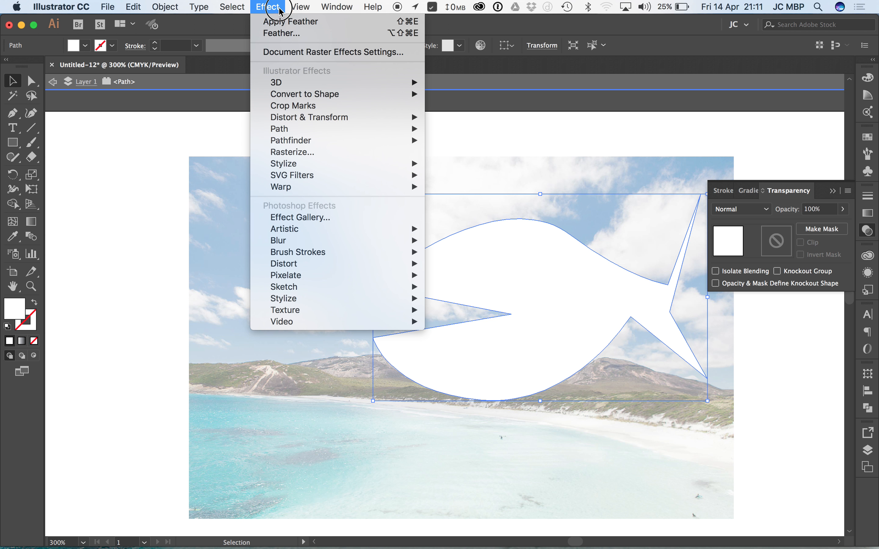
pyautogui.click(283, 19)
pyautogui.doubleClick(580, 136)
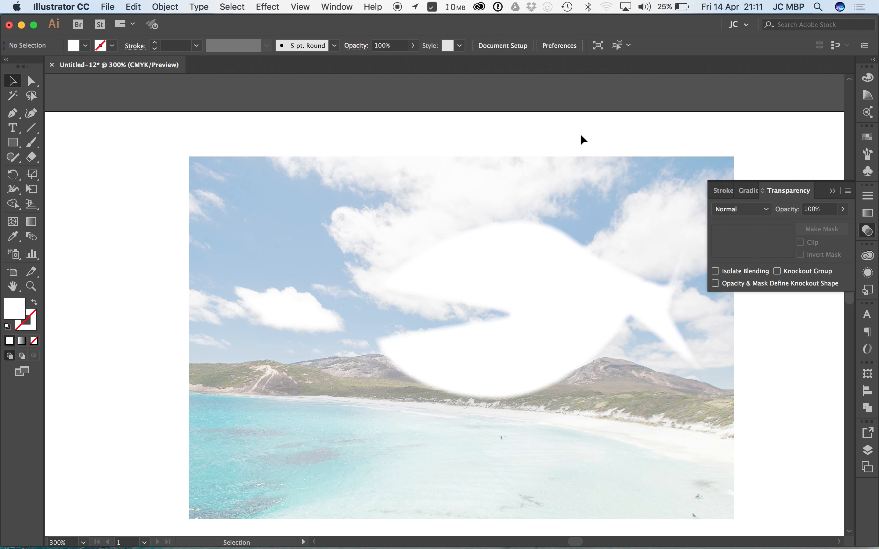
# Draw a small circle for the fish's eye and subtract it from the fish shape with Pathfinder's Minus Front.
pyautogui.press('l')
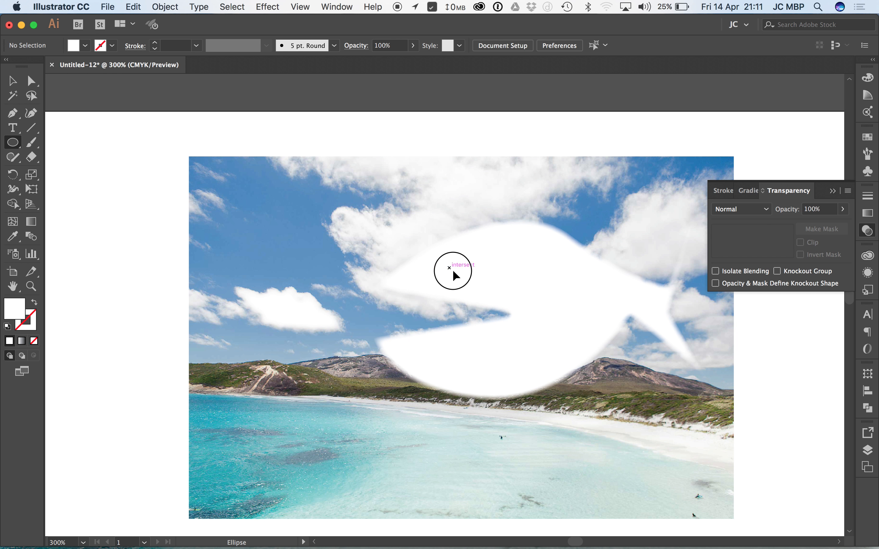
pyautogui.moveTo(448, 267); pyautogui.dragTo(461, 280)
pyautogui.press('v')
pyautogui.keyDown('shift'); pyautogui.click(506, 255); pyautogui.keyUp('shift')
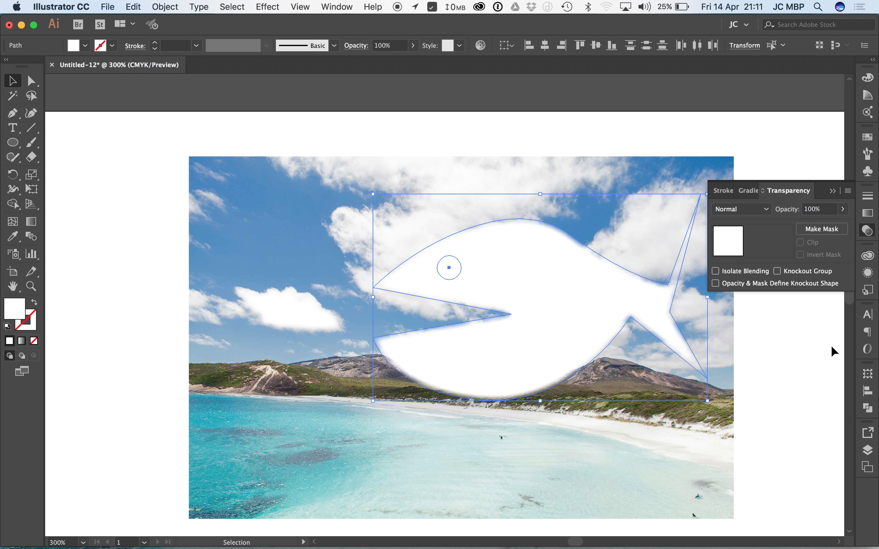
pyautogui.click(868, 408)
pyautogui.click(742, 400)
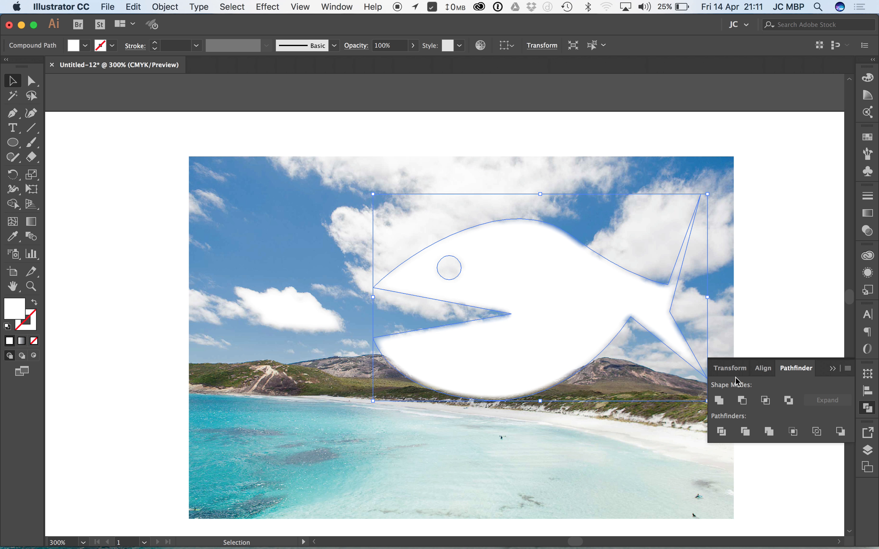
# Try moving the photo aside and the fish over the blue rectangle, check the fish's appearance, and undo both moves.
pyautogui.moveTo(263, 211); pyautogui.dragTo(579, 245)
pyautogui.moveTo(453, 273); pyautogui.dragTo(333, 298)
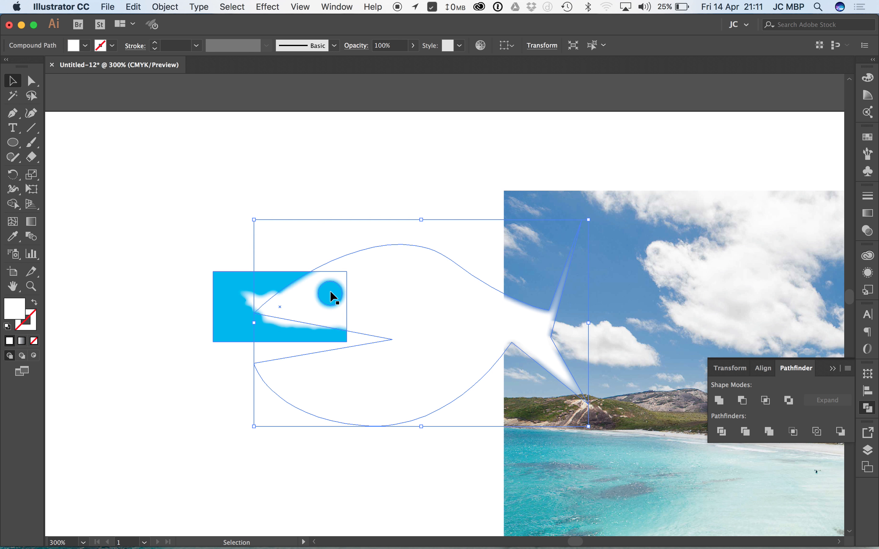
pyautogui.press('a')
pyautogui.press('v')
pyautogui.click(868, 273)
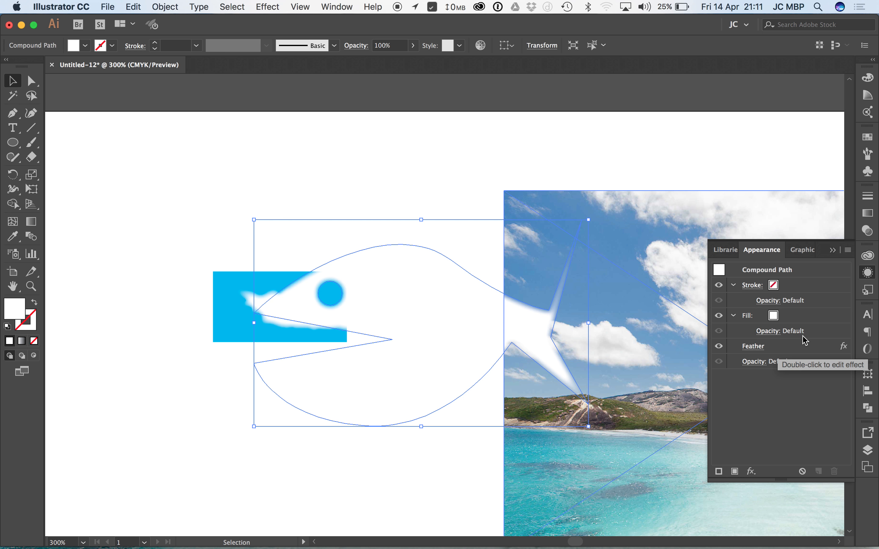
pyautogui.click(862, 276)
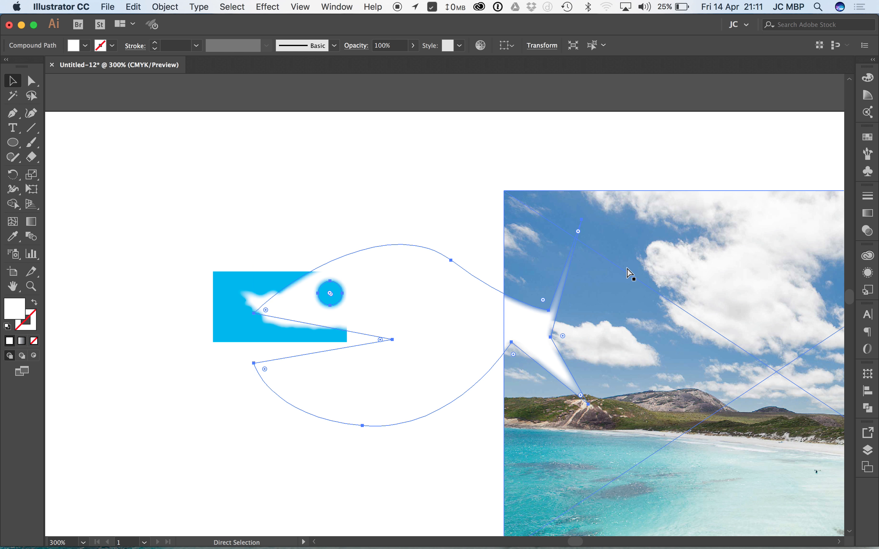
pyautogui.press('super+z')
pyautogui.press('super+z')
pyautogui.press('super+z')
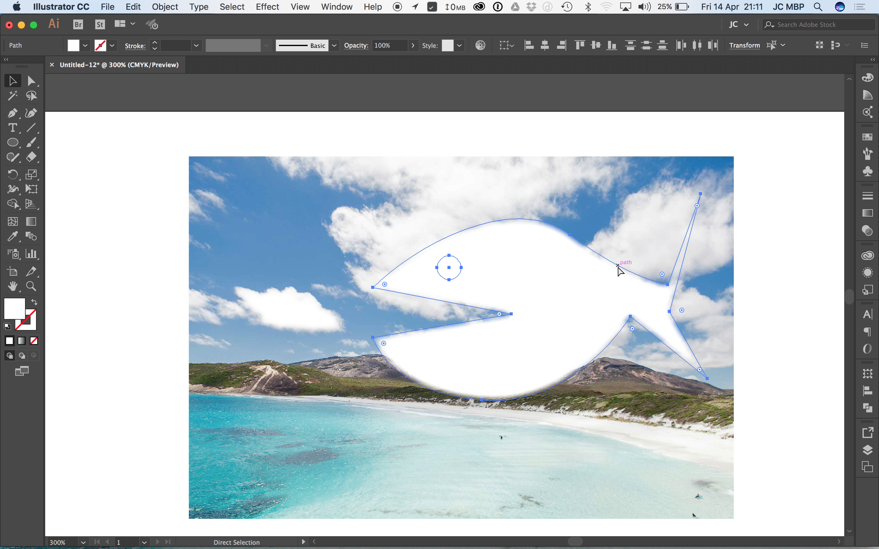
pyautogui.press('super+shift+z')
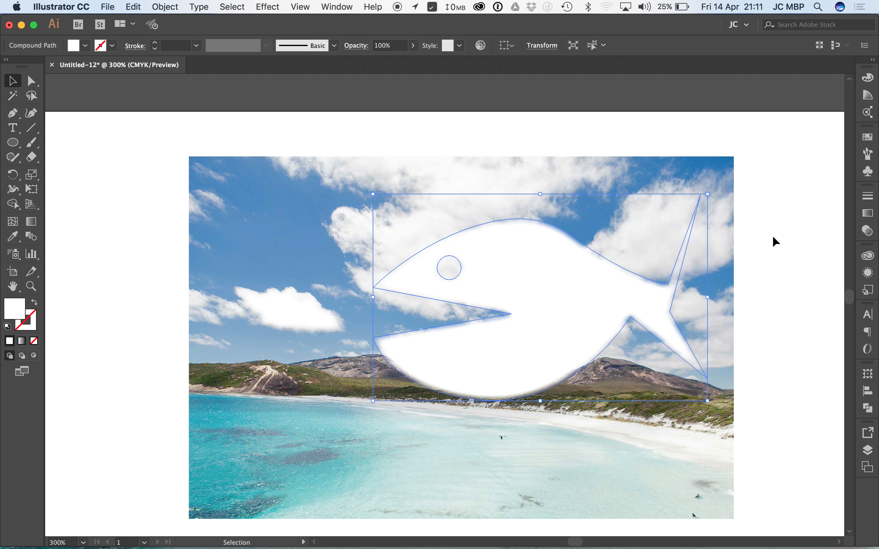
# Select the feathered fish compound path together with the beach photo and make an opacity mask from them.
pyautogui.click(772, 236)
pyautogui.click(515, 261)
pyautogui.keyDown('shift'); pyautogui.click(508, 183); pyautogui.keyUp('shift')
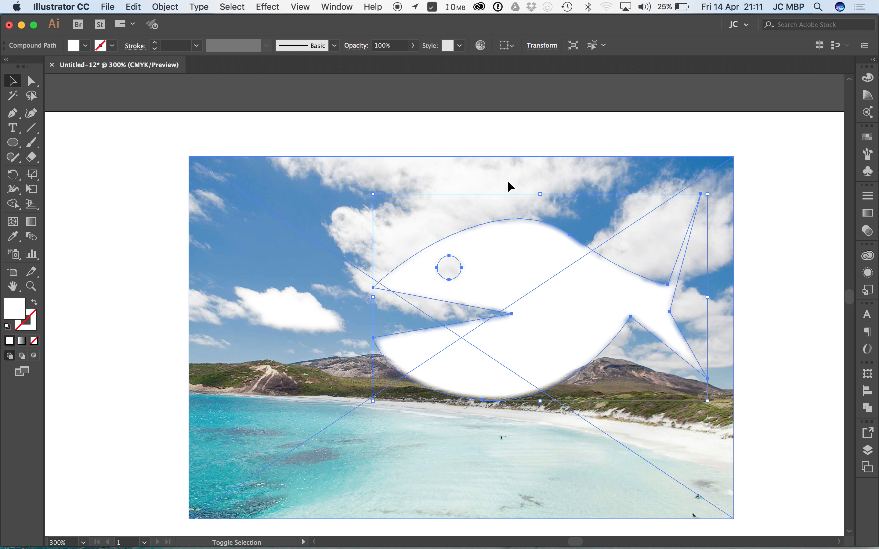
pyautogui.click(867, 231)
pyautogui.click(822, 230)
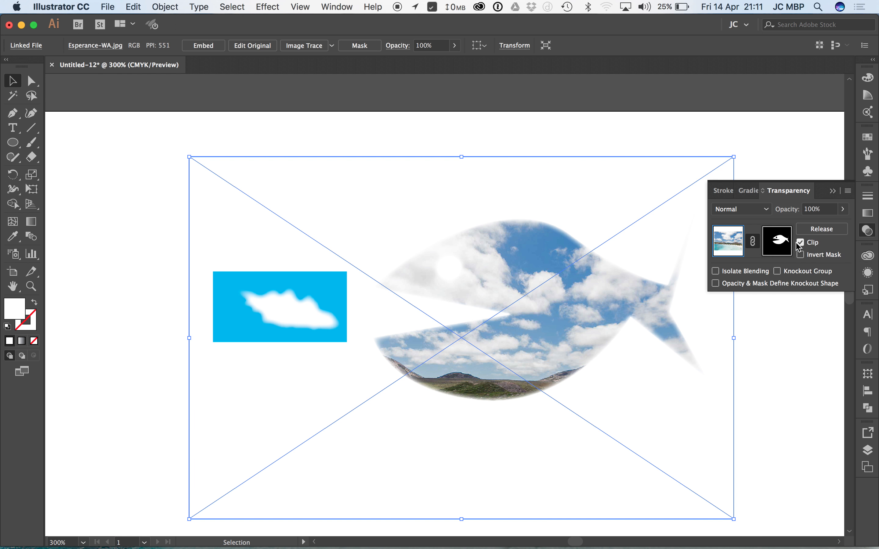
# Try moving the masked fish over the blue rectangle, and undo both the move and the opacity mask.
pyautogui.moveTo(568, 296); pyautogui.dragTo(481, 310)
pyautogui.press('super+z')
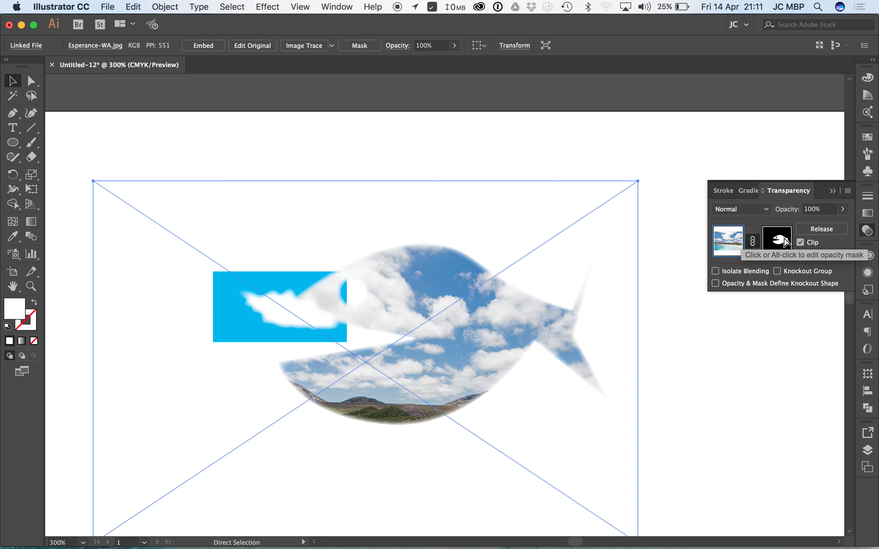
pyautogui.press('super+z')
pyautogui.press('super+z')
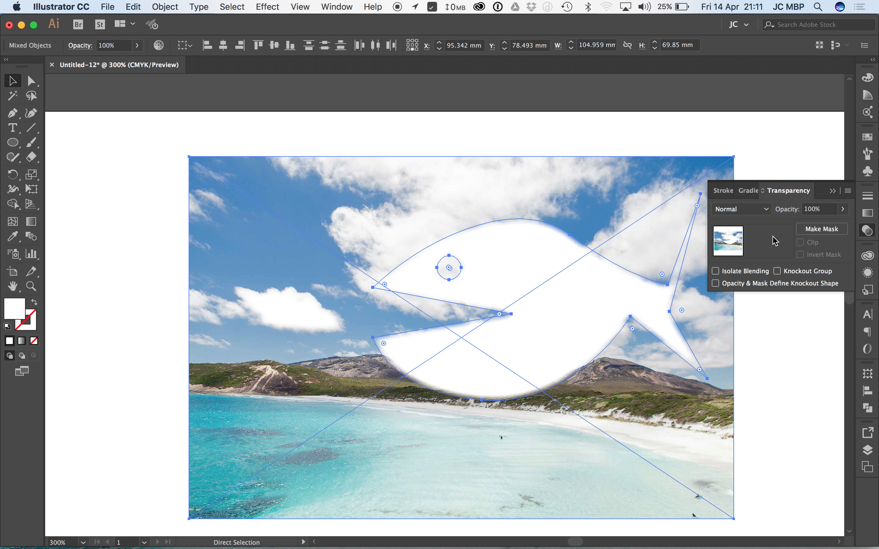
pyautogui.click(461, 133)
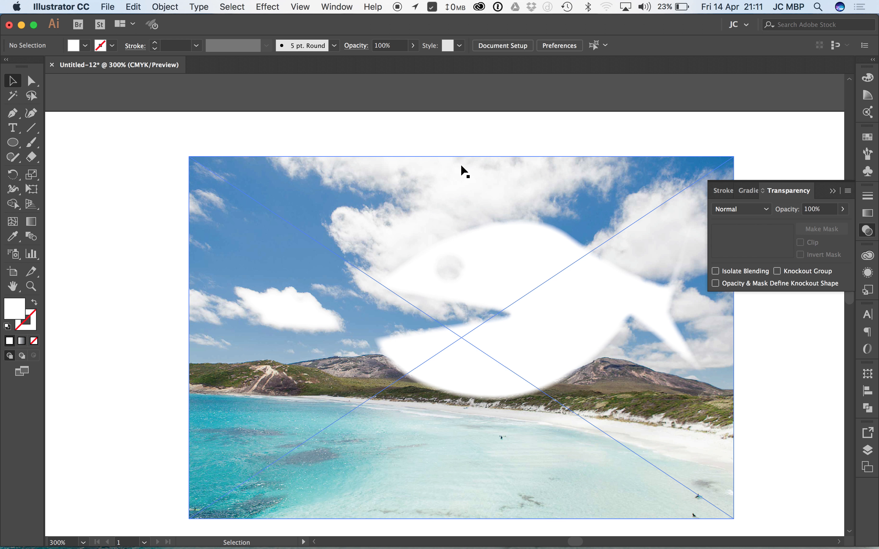
# Release the clipping mask on the chevron-patterned egg and deselect the artwork.
pyautogui.press('space')
pyautogui.moveTo(486, 405)
pyautogui.mouseDown()
pyautogui.moveTo(496, 150)
pyautogui.moveTo(504, 278)
pyautogui.mouseUp()
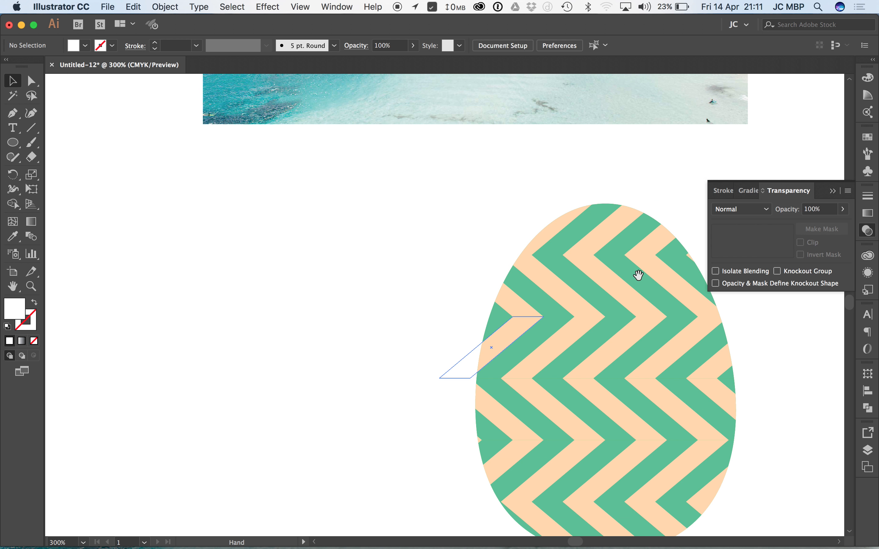
pyautogui.press('super+minus')
pyautogui.click(488, 358)
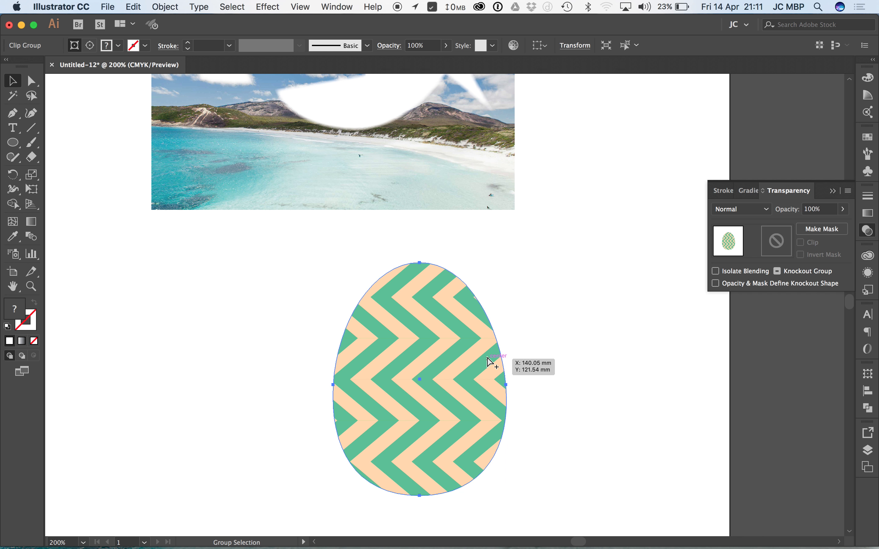
pyautogui.press('alt+super+7')
pyautogui.click(611, 206)
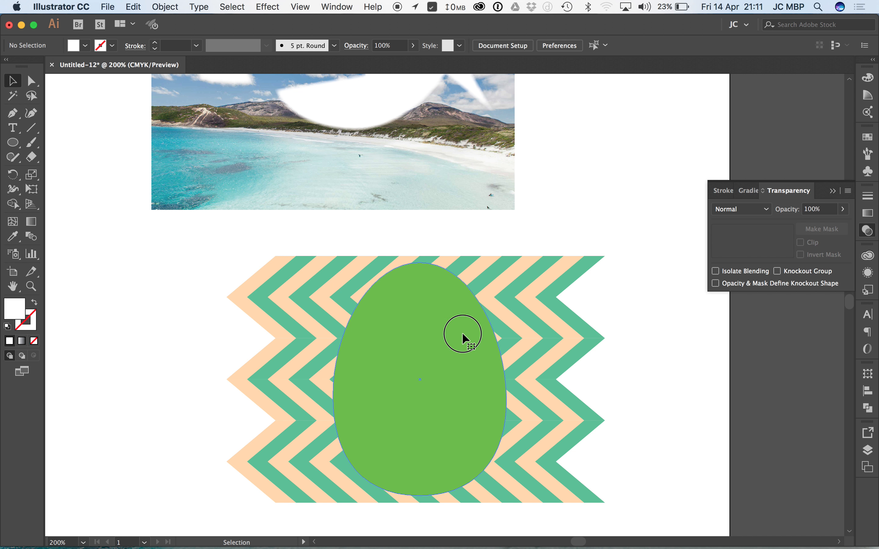
# Select the green egg shape with all the chevron stripes and make a clipping mask from them.
pyautogui.click(462, 332)
pyautogui.moveTo(605, 289); pyautogui.dragTo(443, 380)
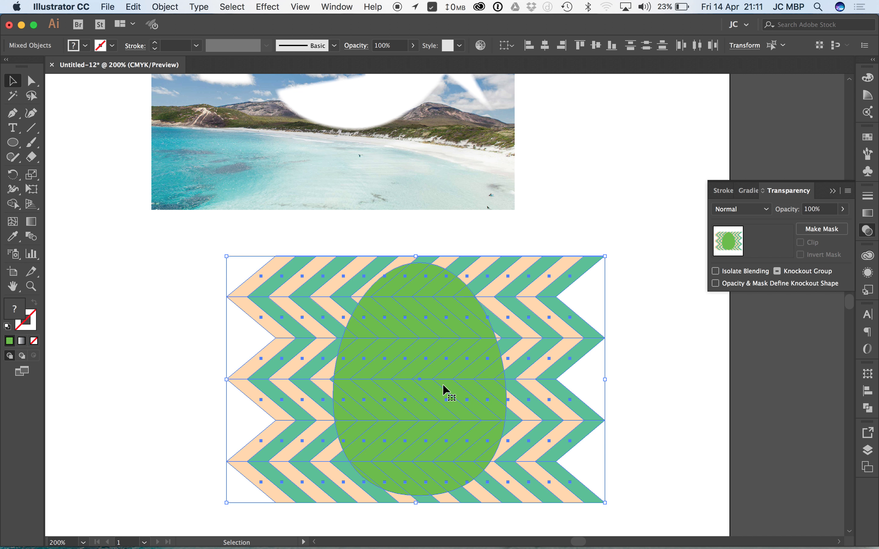
pyautogui.rightClick(443, 324)
pyautogui.click(489, 414)
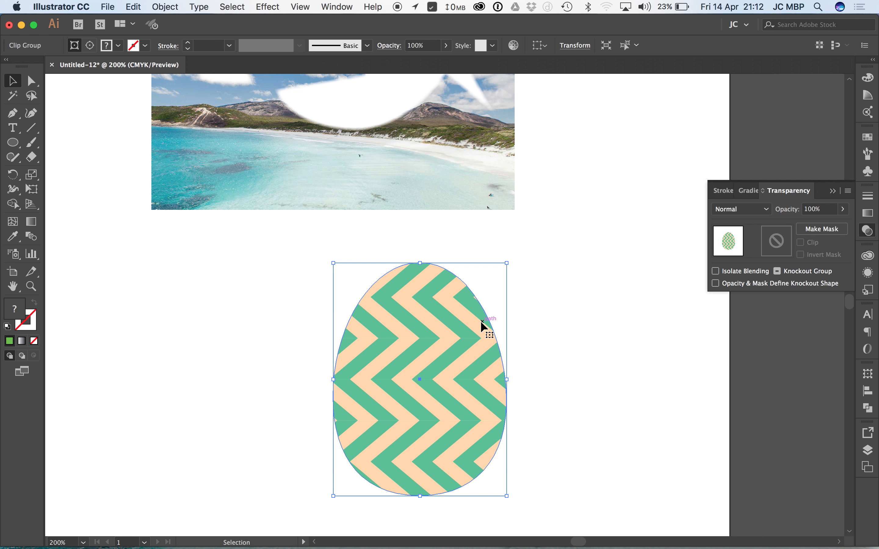
pyautogui.click(423, 229)
# Draw a small green ellipse over the photo's water and clip the beach photo with it.
pyautogui.scroll(5, 424, 229)
pyautogui.hscroll(-3, 423, 229)
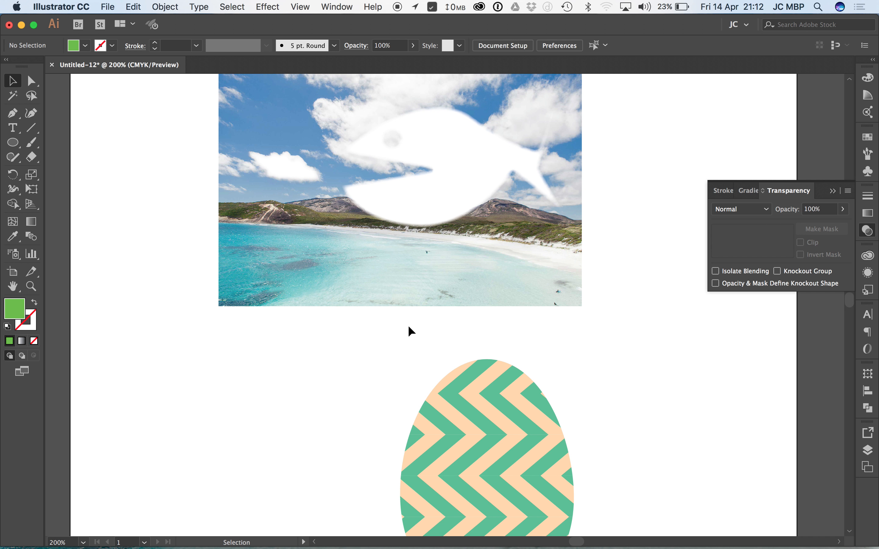
pyautogui.press('l')
pyautogui.moveTo(282, 250); pyautogui.dragTo(341, 288)
pyautogui.press('v')
pyautogui.moveTo(310, 338)
pyautogui.mouseDown()
pyautogui.moveTo(349, 265)
pyautogui.moveTo(363, 276)
pyautogui.mouseUp()
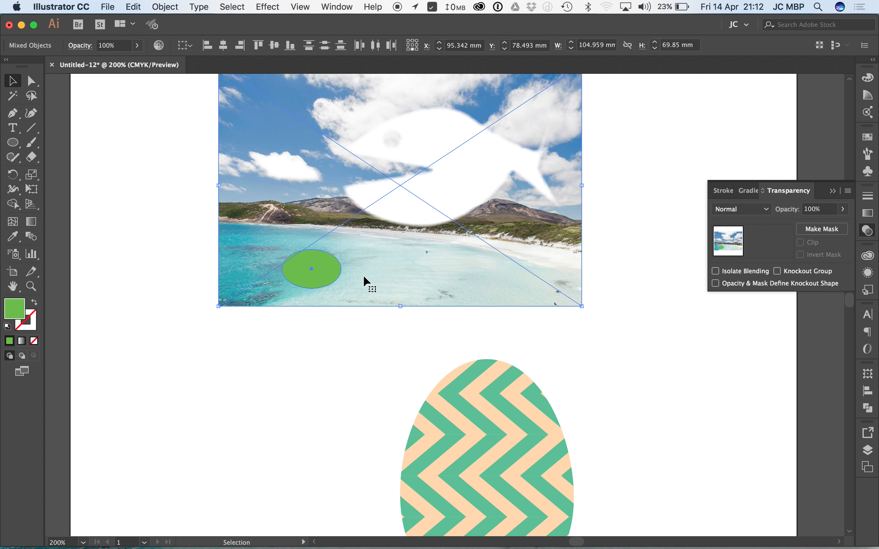
pyautogui.rightClick(338, 270)
pyautogui.click(375, 355)
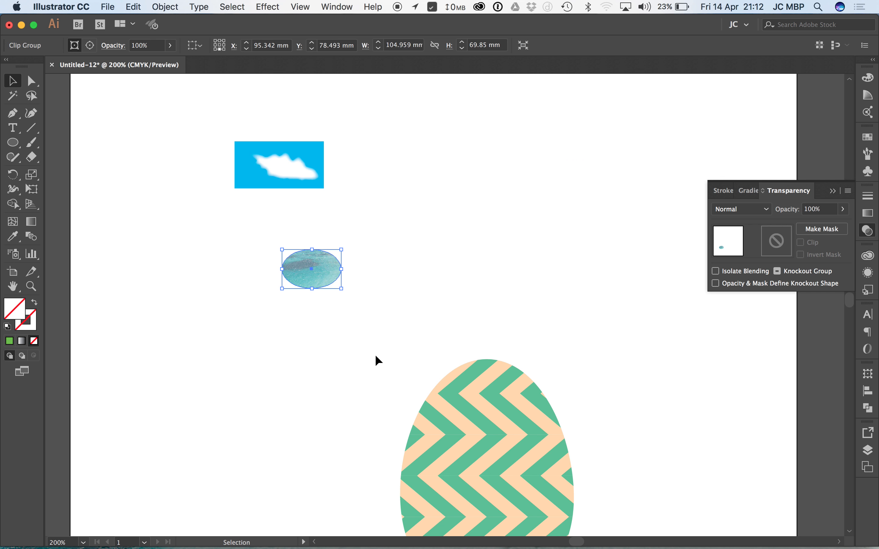
# Undo the ellipse's clipping mask and delete the green ellipse from the photo.
pyautogui.hotkey('ctrl', 'z')
pyautogui.click(368, 335)
pyautogui.moveTo(455, 177); pyautogui.dragTo(461, 233)
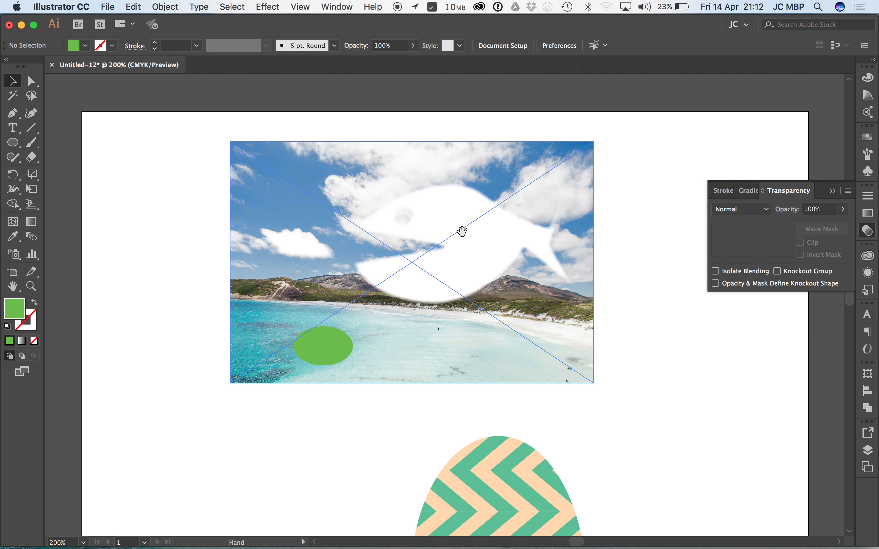
pyautogui.click(340, 333)
pyautogui.press('Delete')
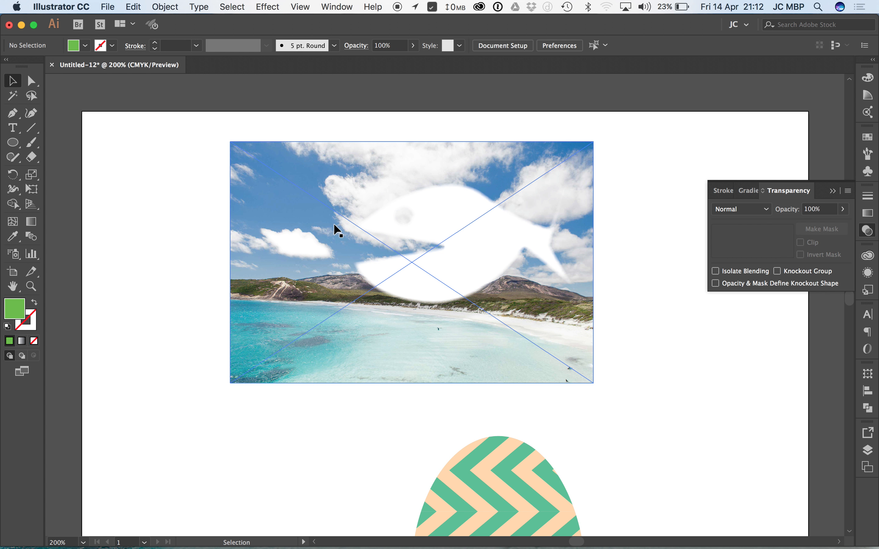
# Select the feathered cloud shape together with the beach photo, make an opacity mask from them, and deselect.
pyautogui.click(316, 245)
pyautogui.keyDown('shift'); pyautogui.click(529, 194); pyautogui.keyUp('shift')
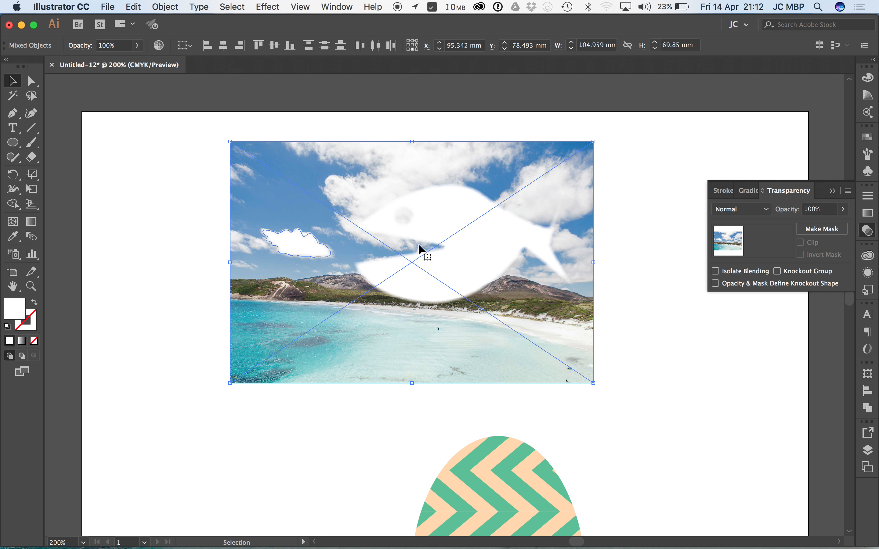
pyautogui.click(822, 229)
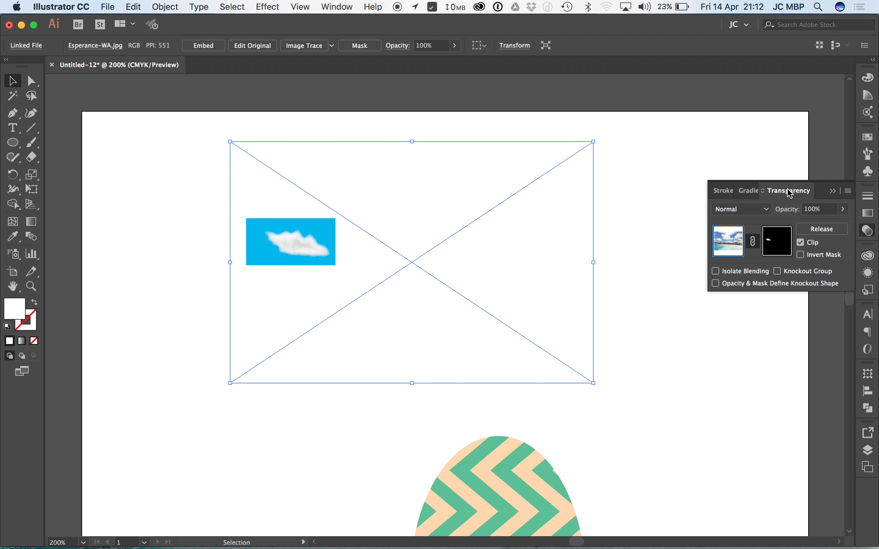
pyautogui.click(672, 189)
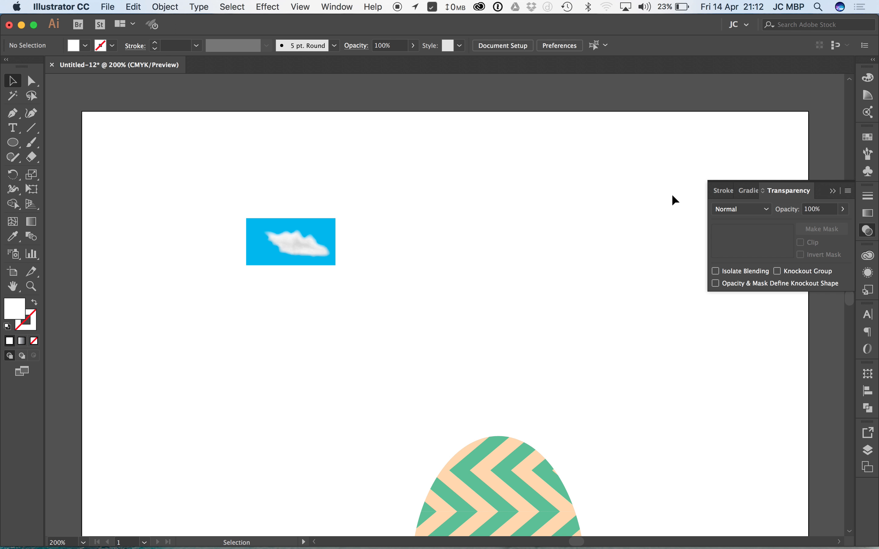